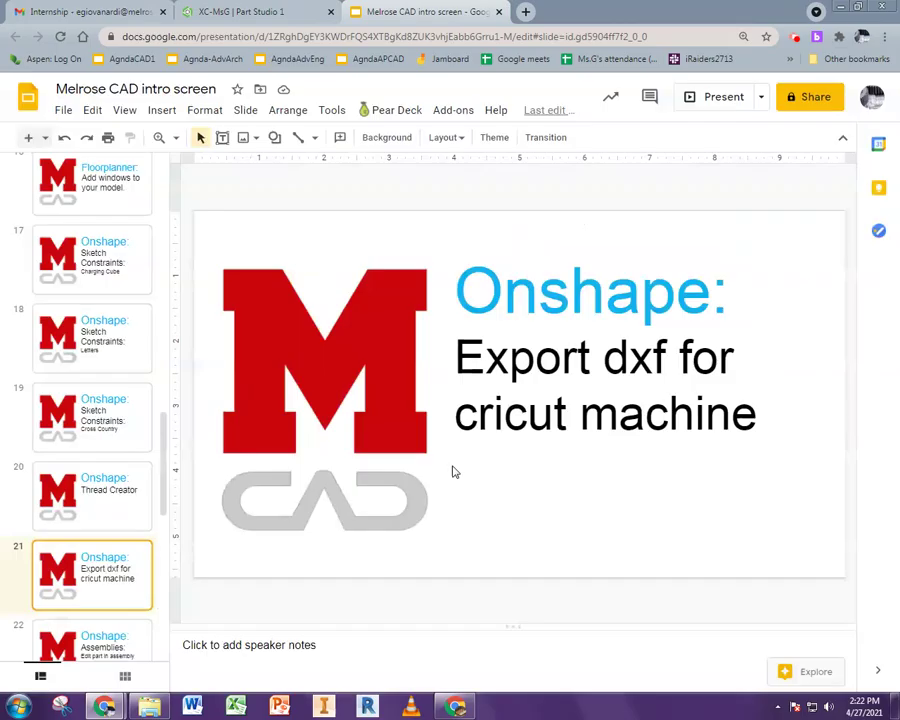
Step: In the XC-MsG part studio, roll forward past Extrude 1 and orbit the logo to face front
click(226, 8)
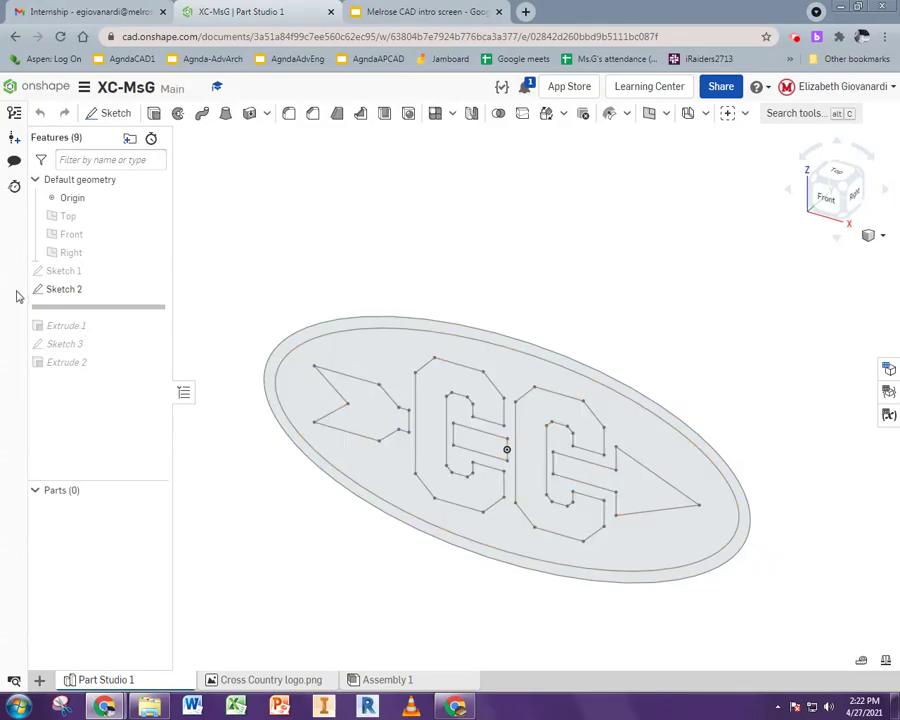
drag(119, 306, 118, 340)
mouse_move(625, 267)
mouse_down()
mouse_move(735, 275)
mouse_move(769, 255)
mouse_move(733, 267)
mouse_move(733, 277)
mouse_up()
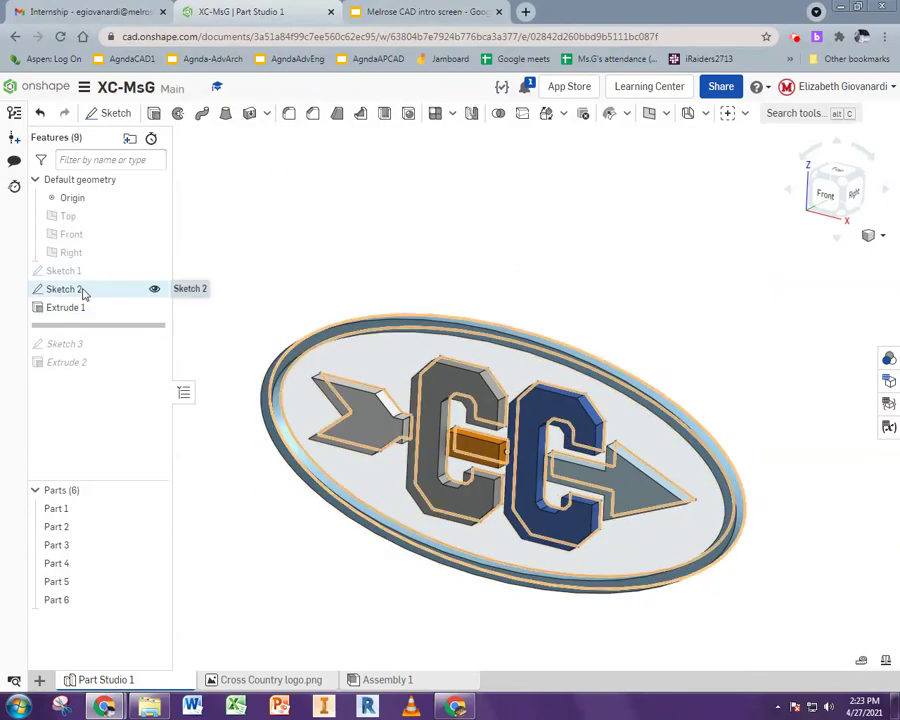
drag(352, 290, 378, 263)
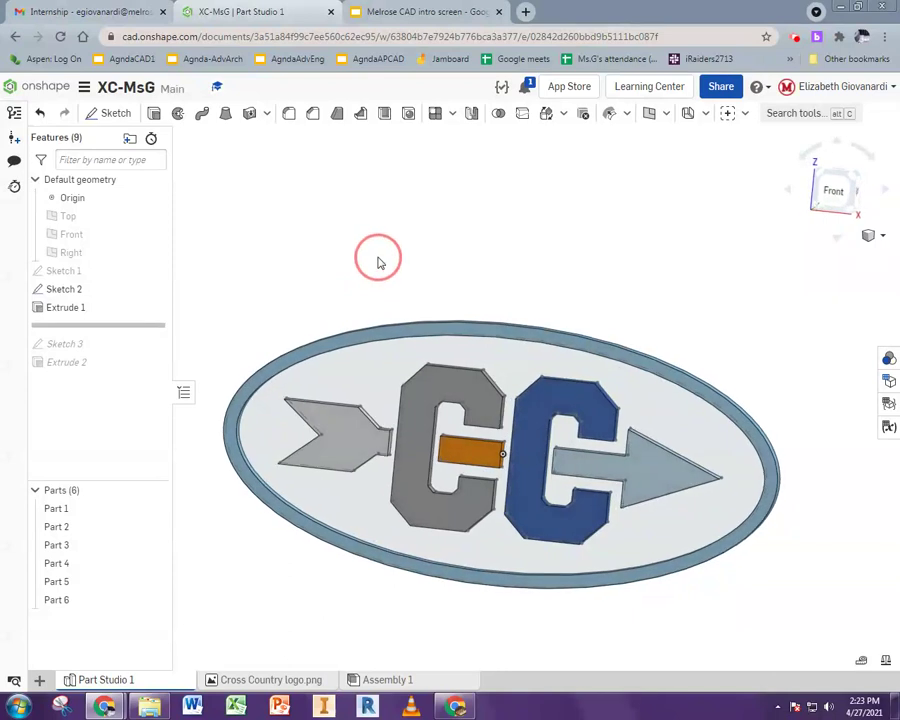
Step: Export Sketch 2 as the DXF file XC-MsG1 and save it to Downloads
click(45, 290)
right_click(45, 290)
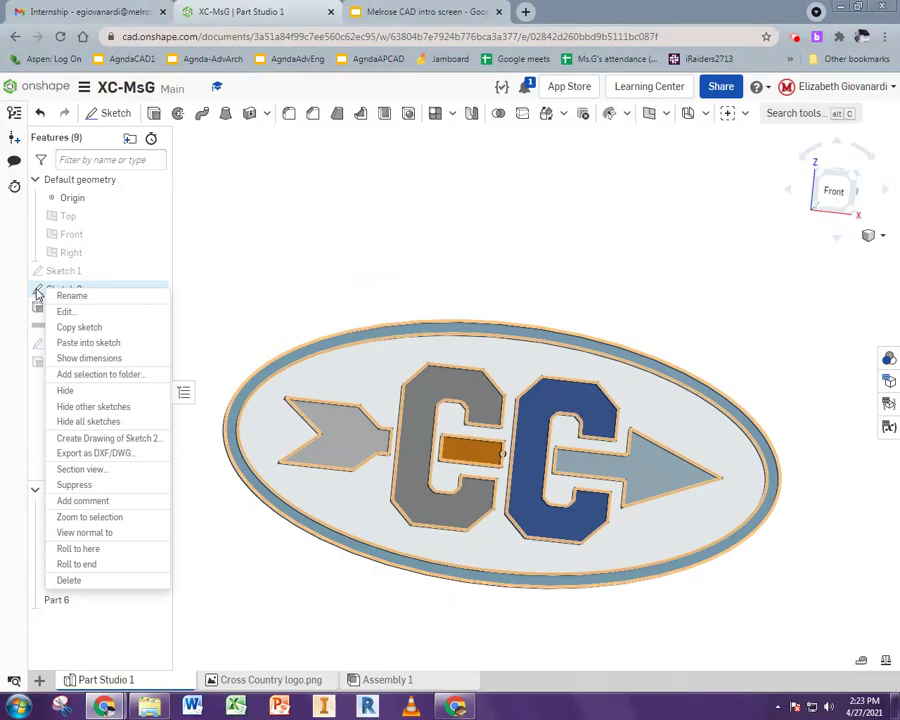
click(116, 458)
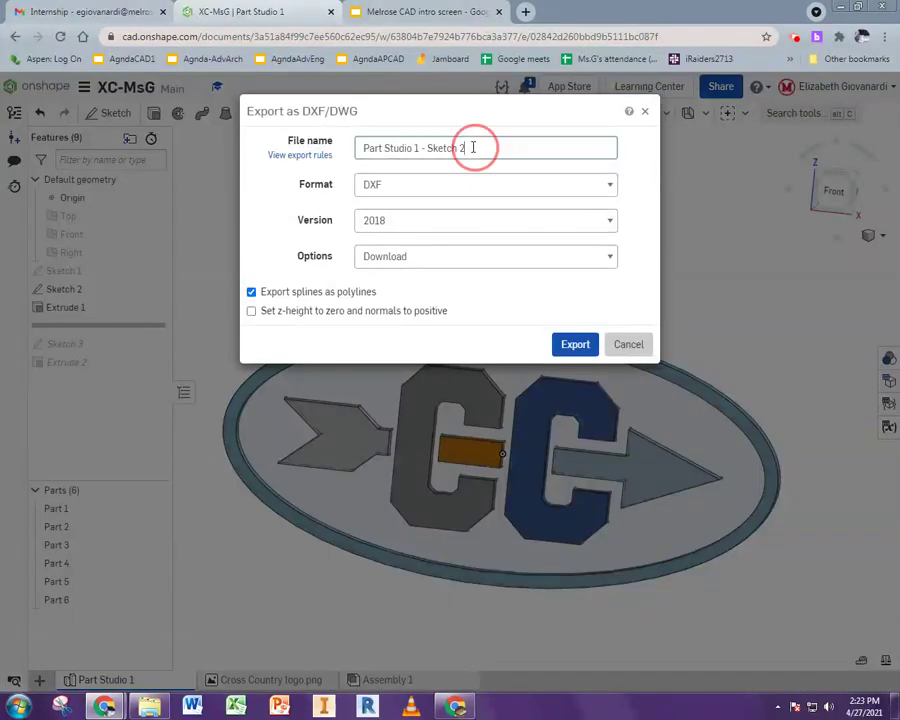
drag(474, 146, 280, 155)
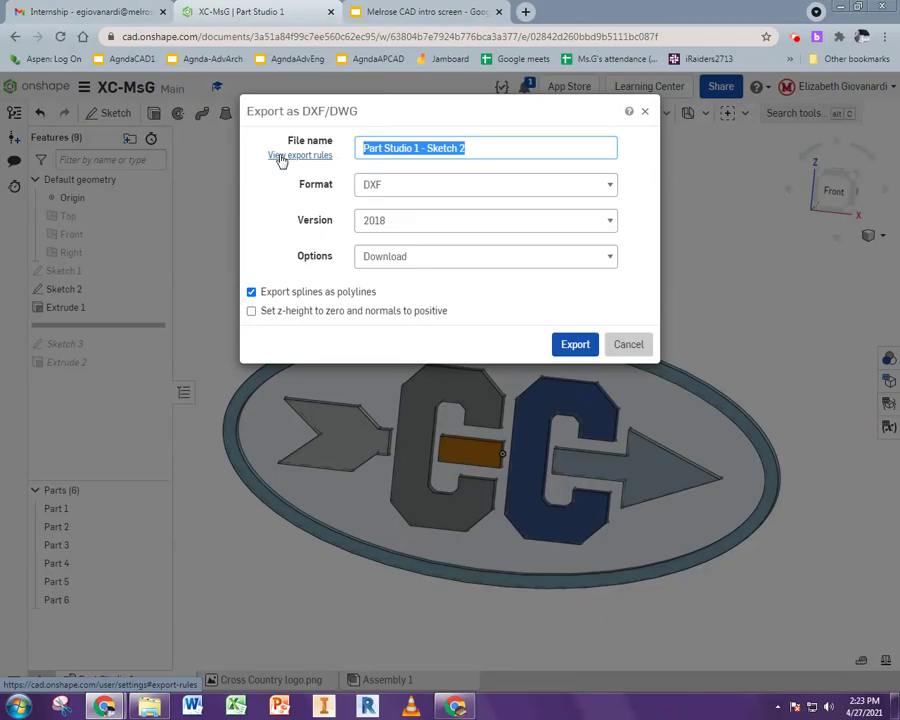
text(XC-)
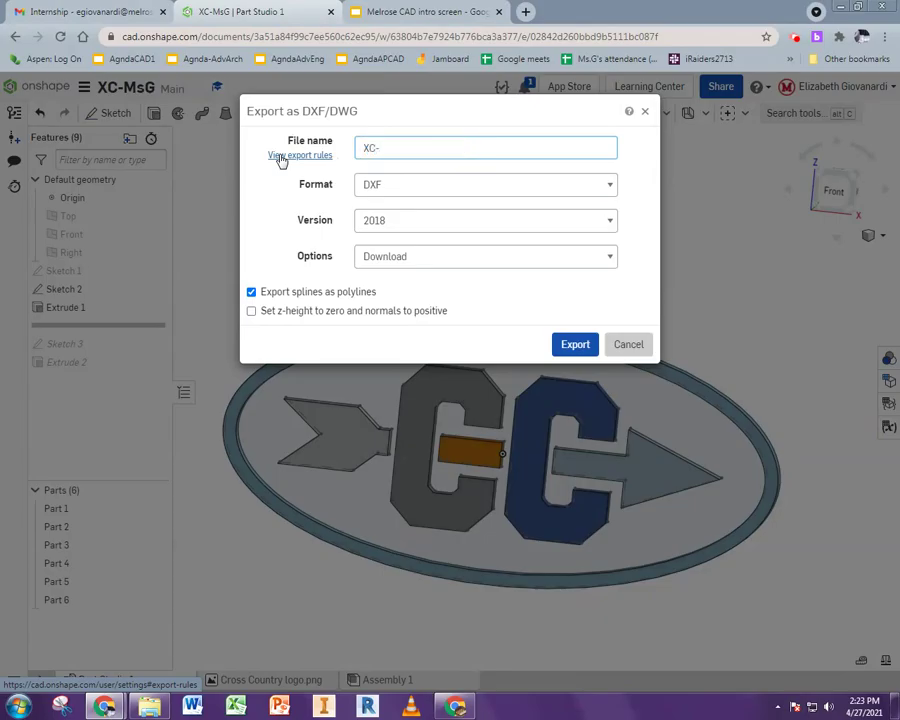
text(MsG1)
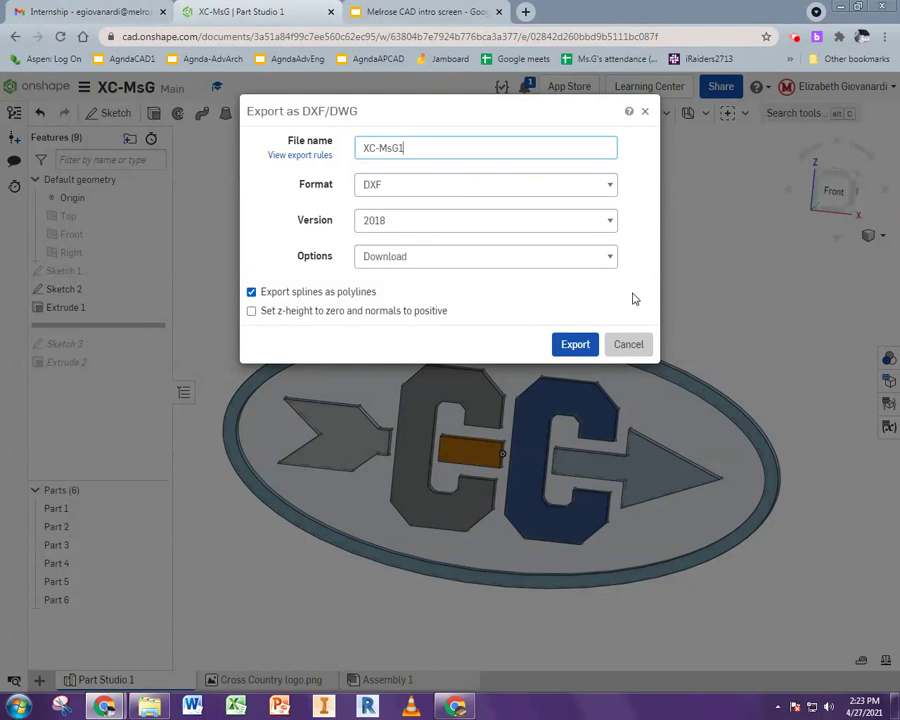
click(572, 350)
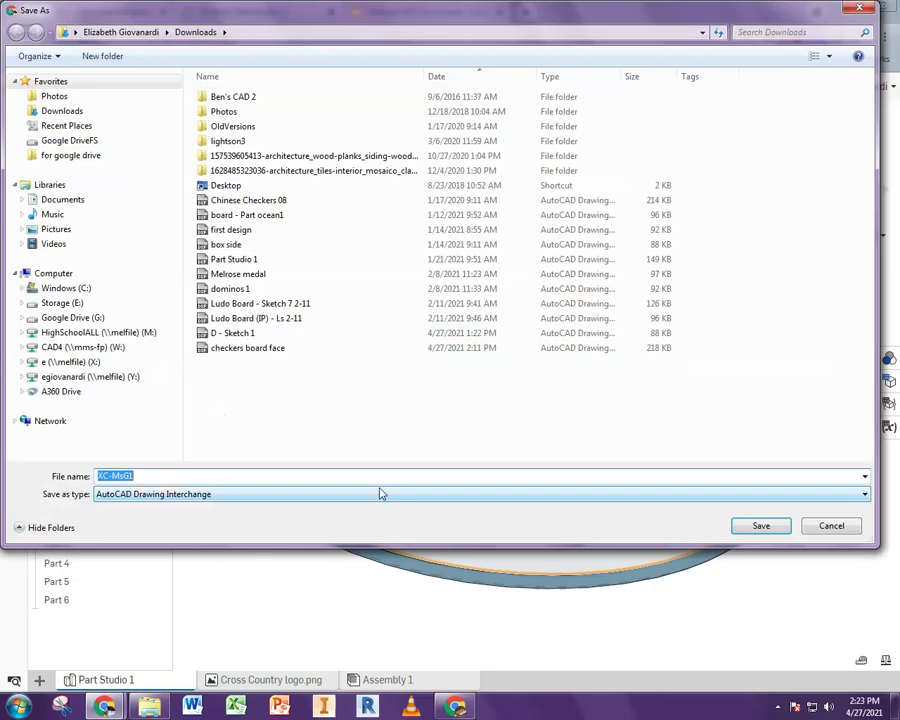
click(742, 527)
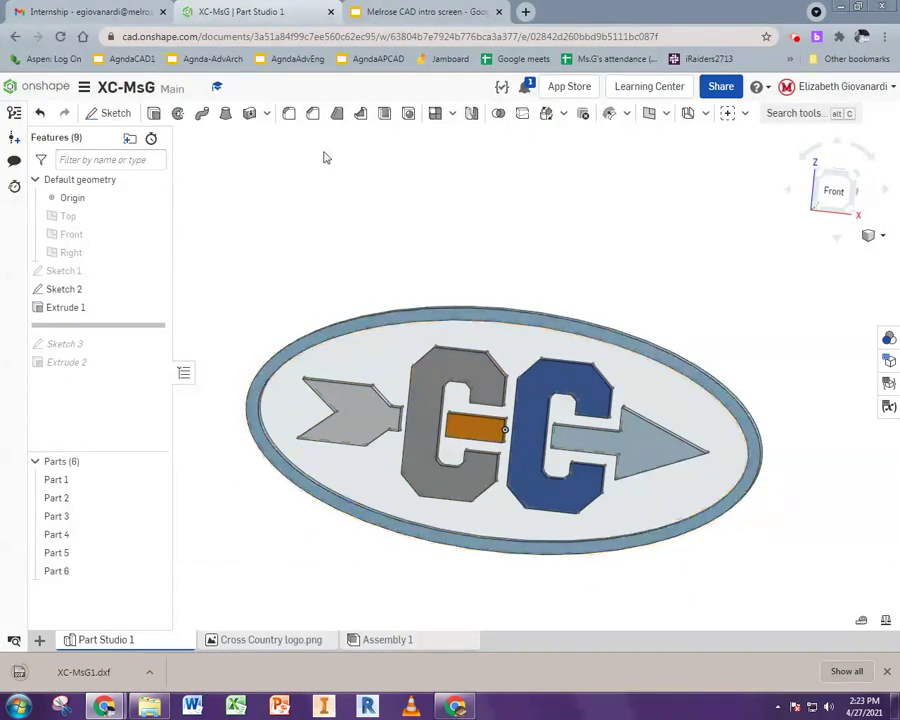
Step: Search 'cricut design space' in a new tab and launch the app from design.cricut.com
click(527, 12)
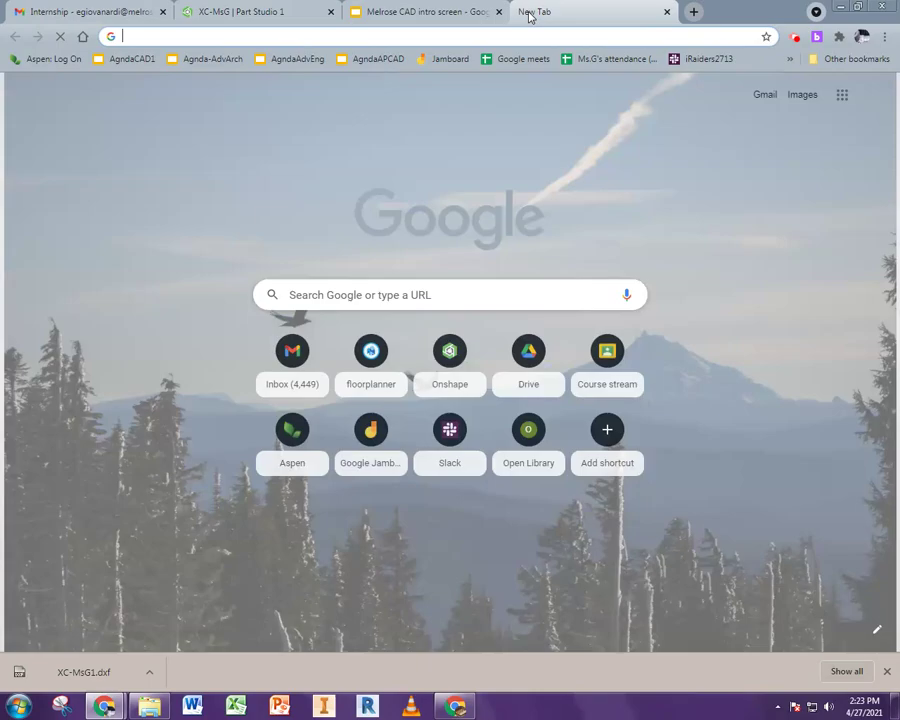
text(cricut des)
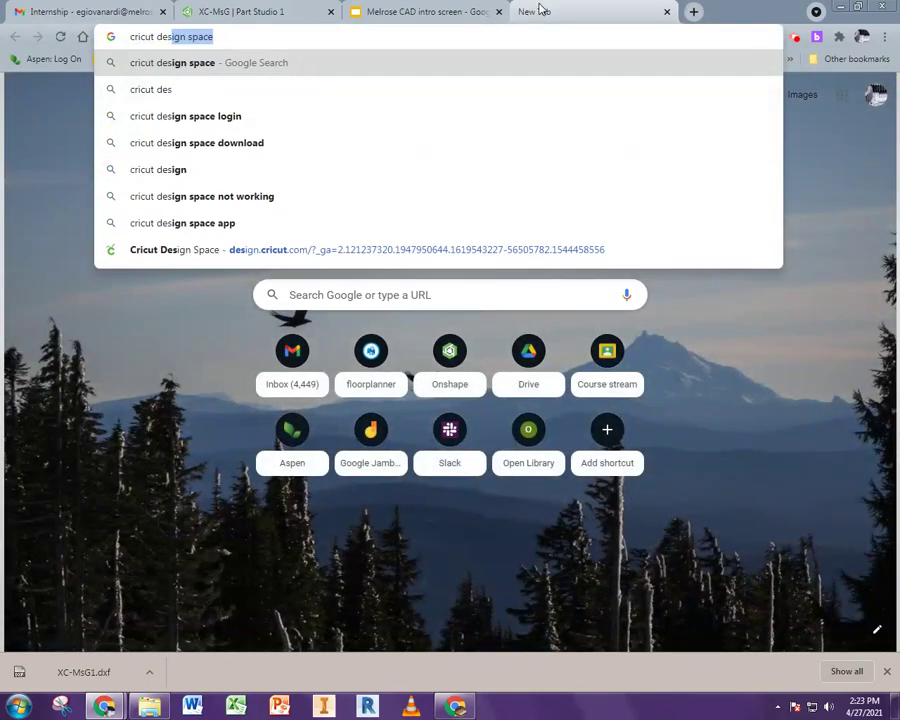
key(Down)
key(Up)
key(Return)
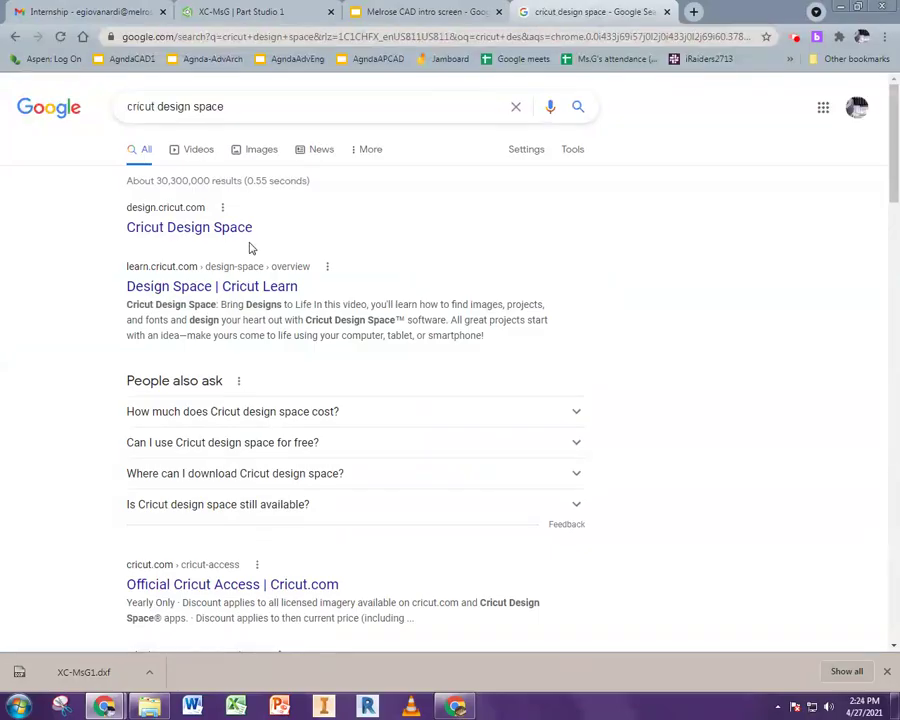
click(226, 226)
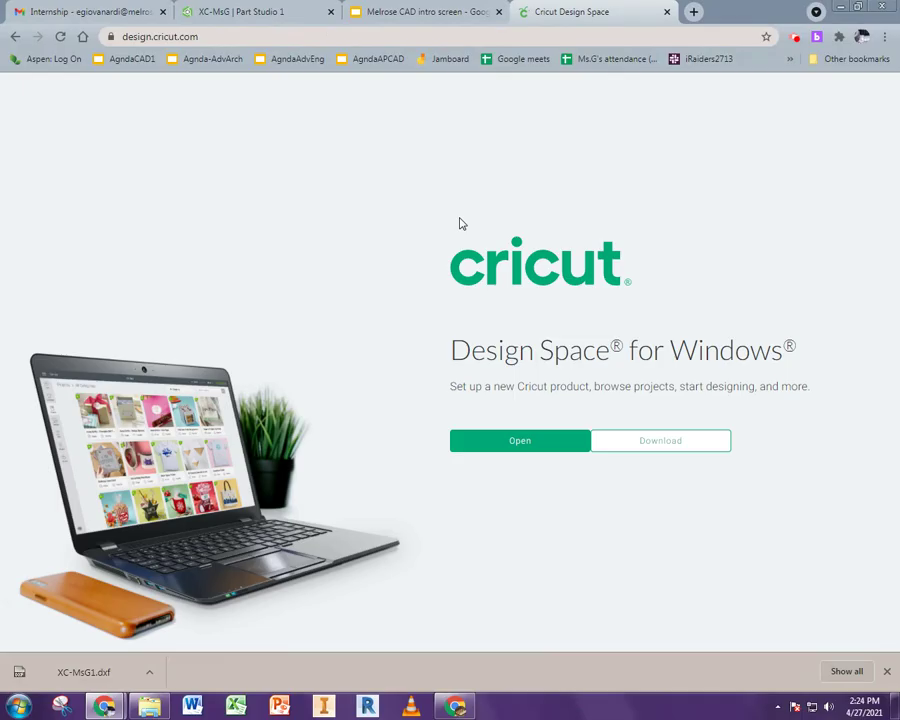
click(529, 447)
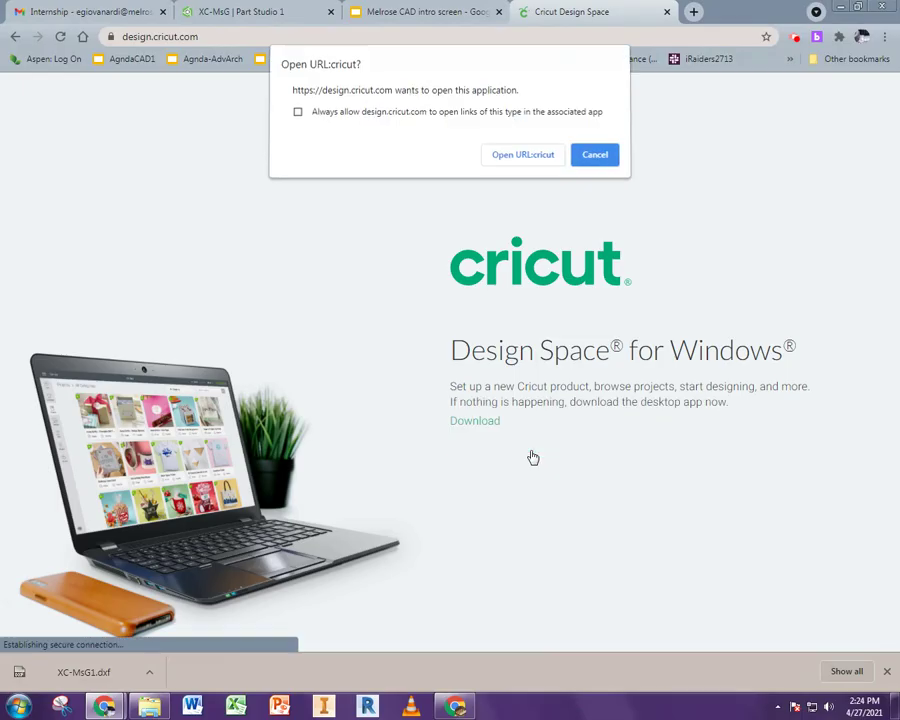
Step: Allow the Cricut app to open, dismiss the operating system warning, and maximize the window
click(507, 164)
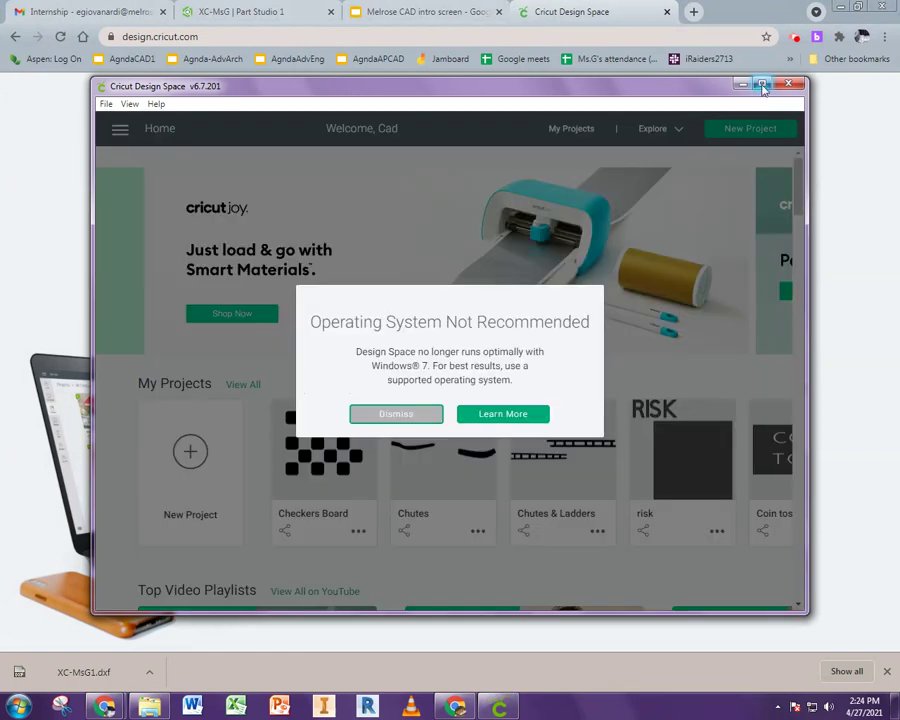
click(396, 414)
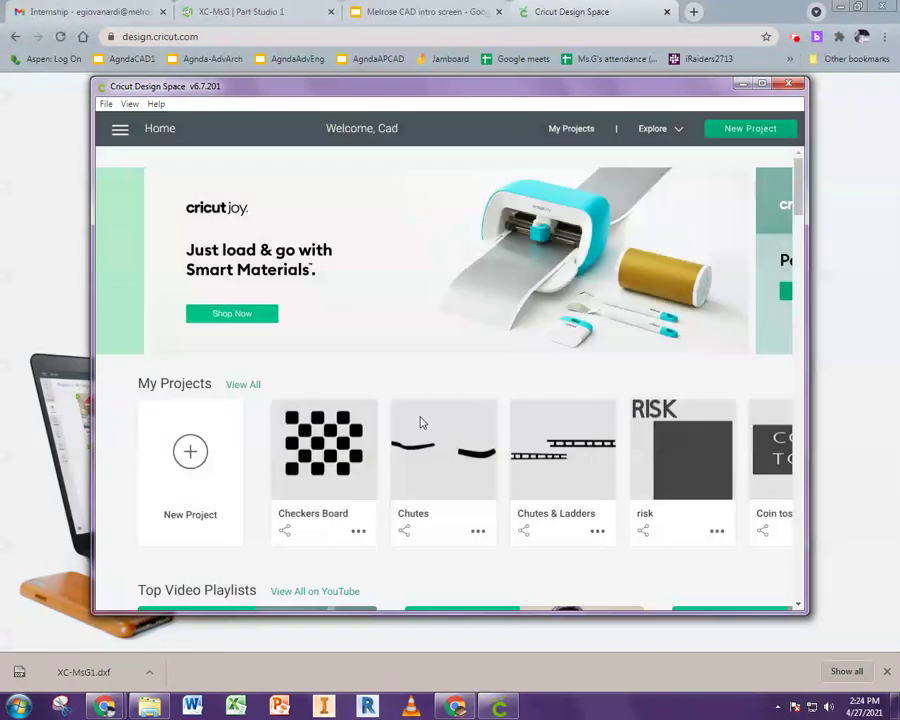
double_click(540, 86)
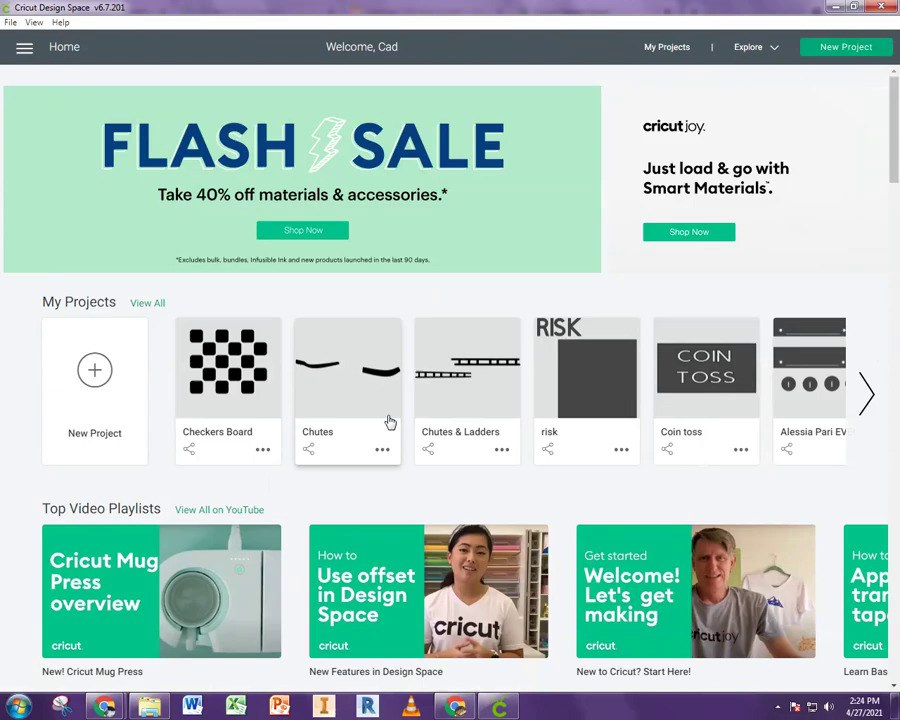
Step: Start a new project and choose XC-MsG1 from Downloads as an image upload
click(83, 366)
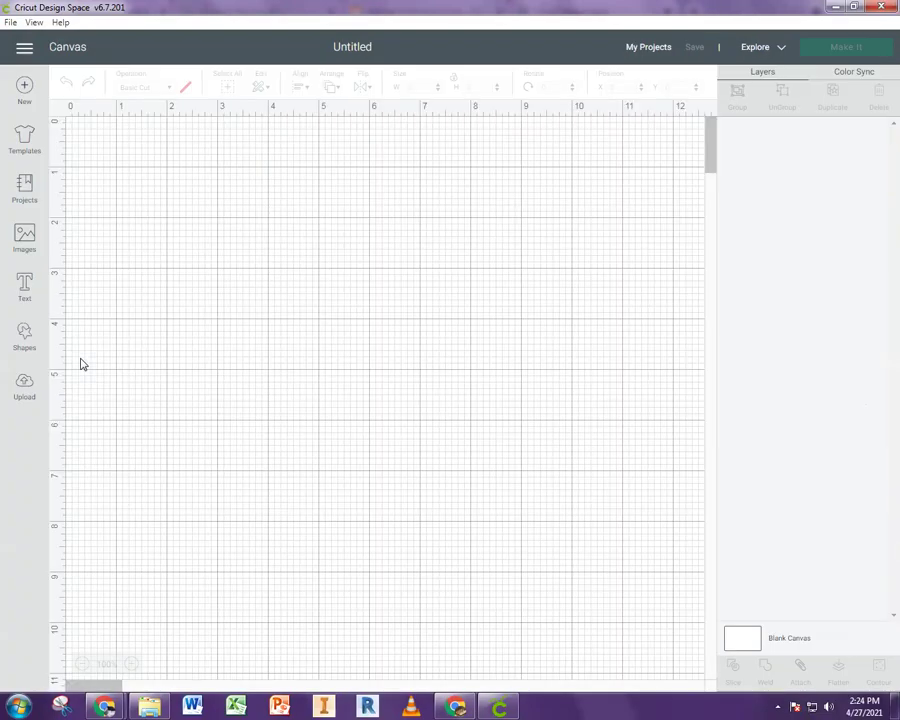
click(25, 398)
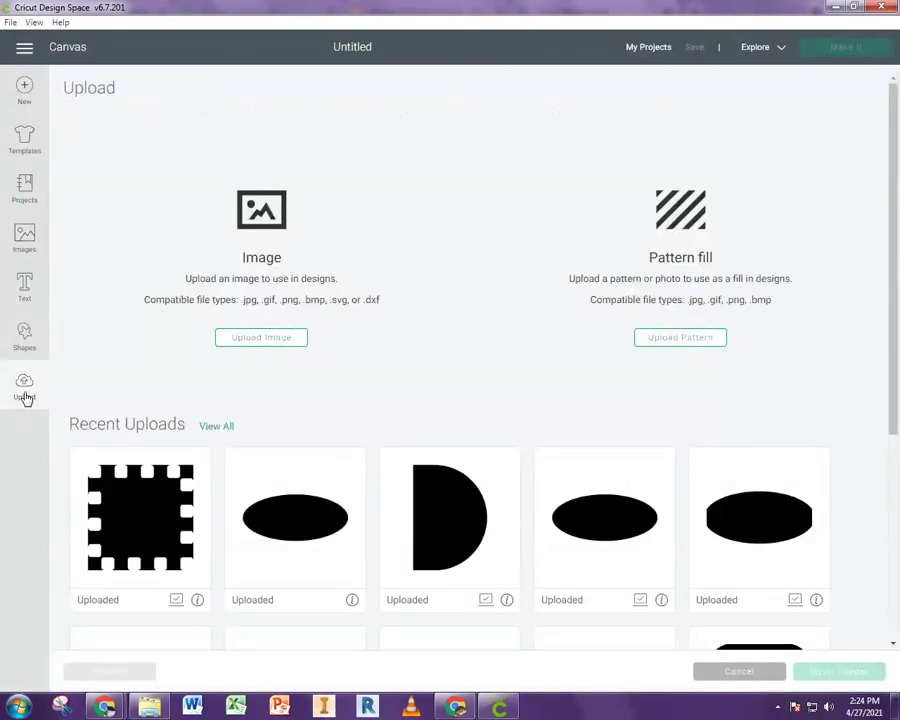
click(259, 339)
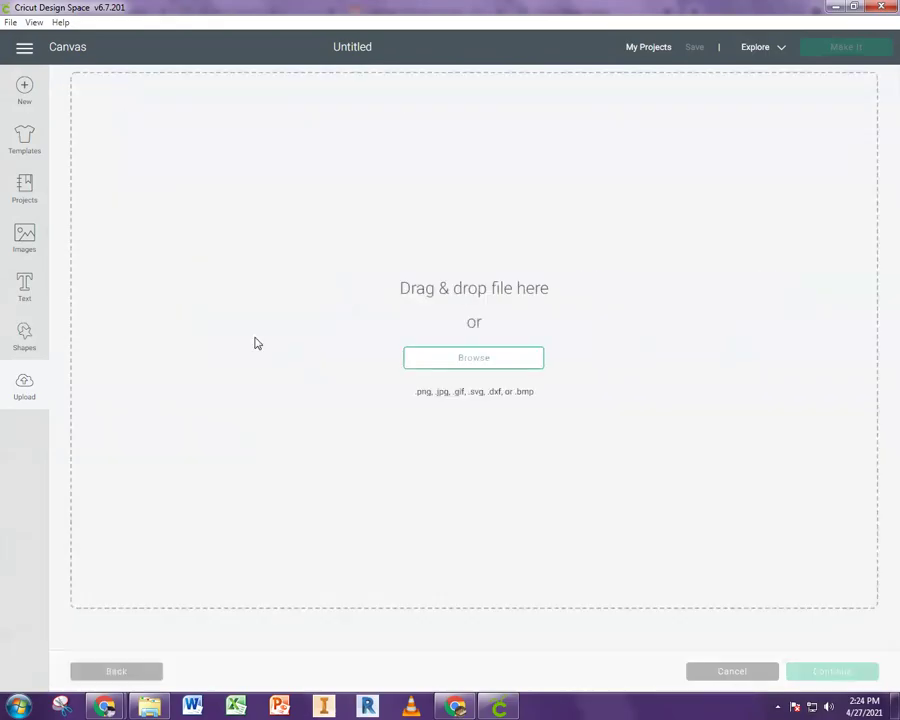
click(417, 365)
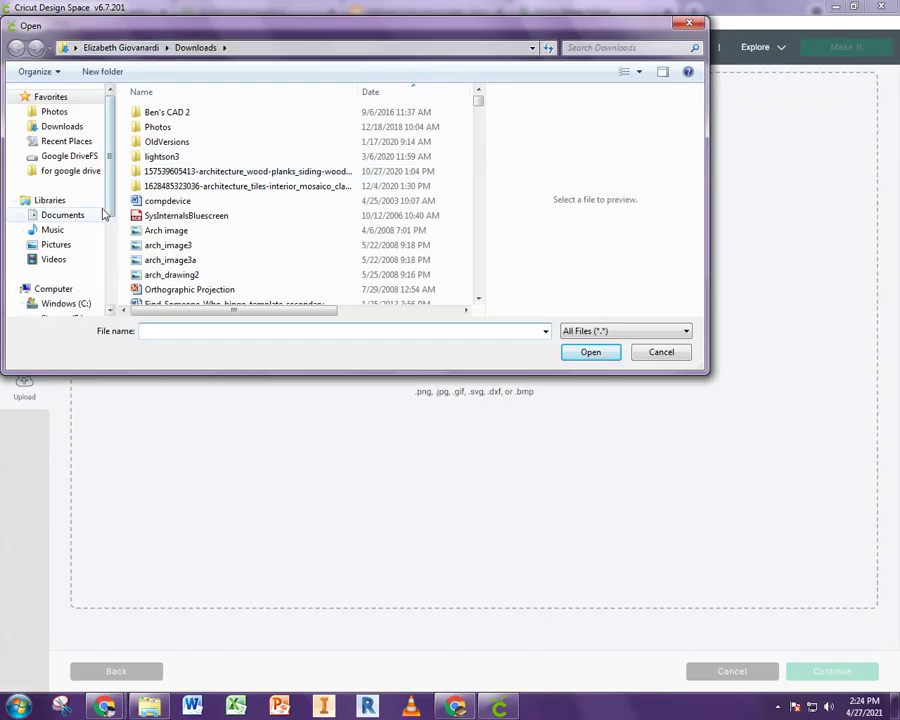
drag(481, 103, 481, 303)
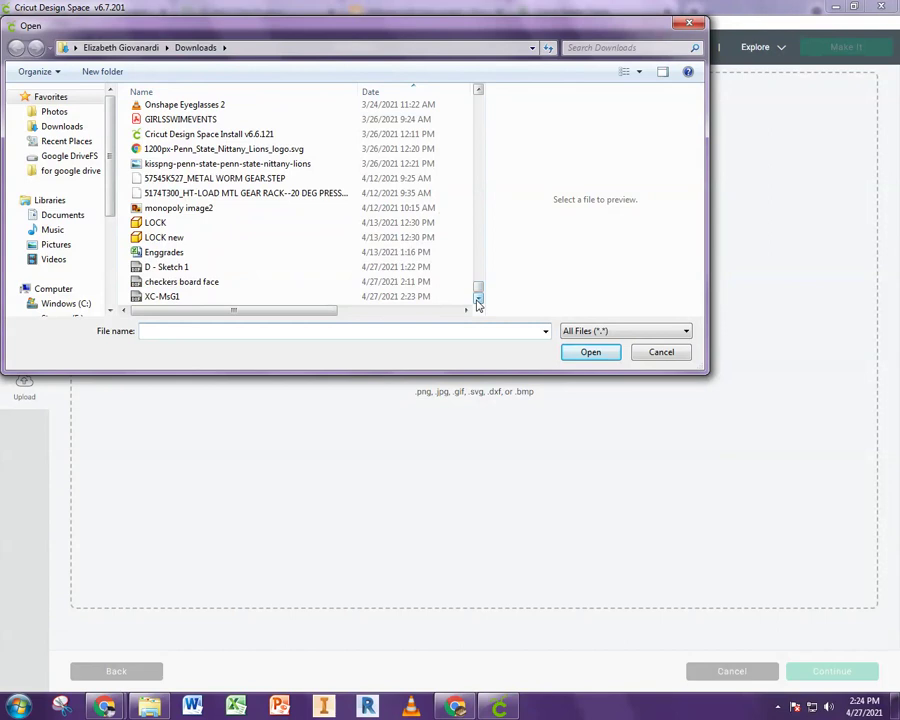
click(159, 300)
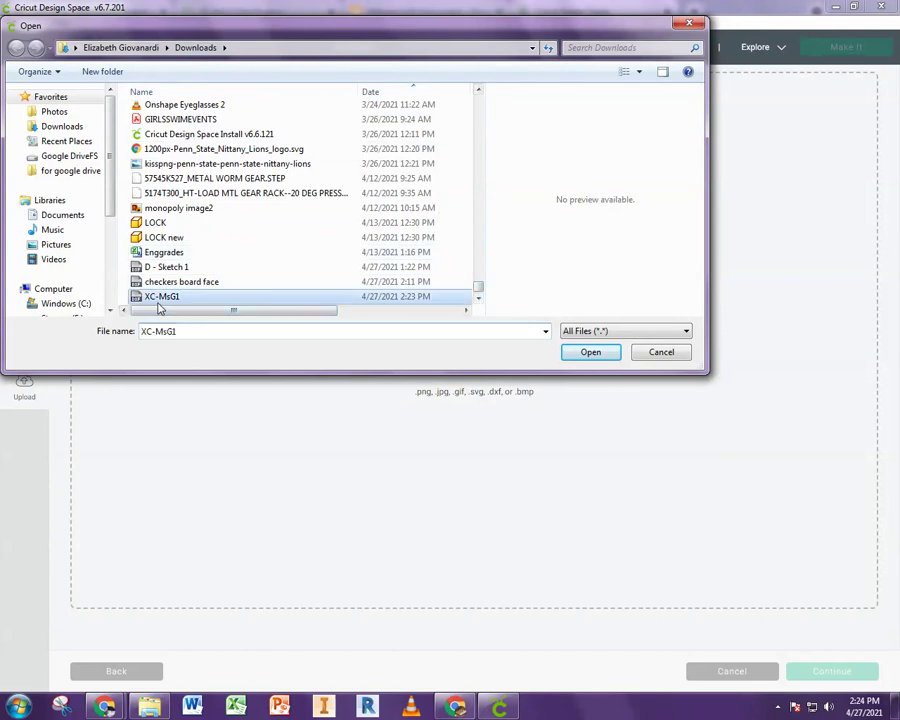
Step: Open and upload XC-MsG1, then select its oval tile first in Recent Uploads
click(588, 354)
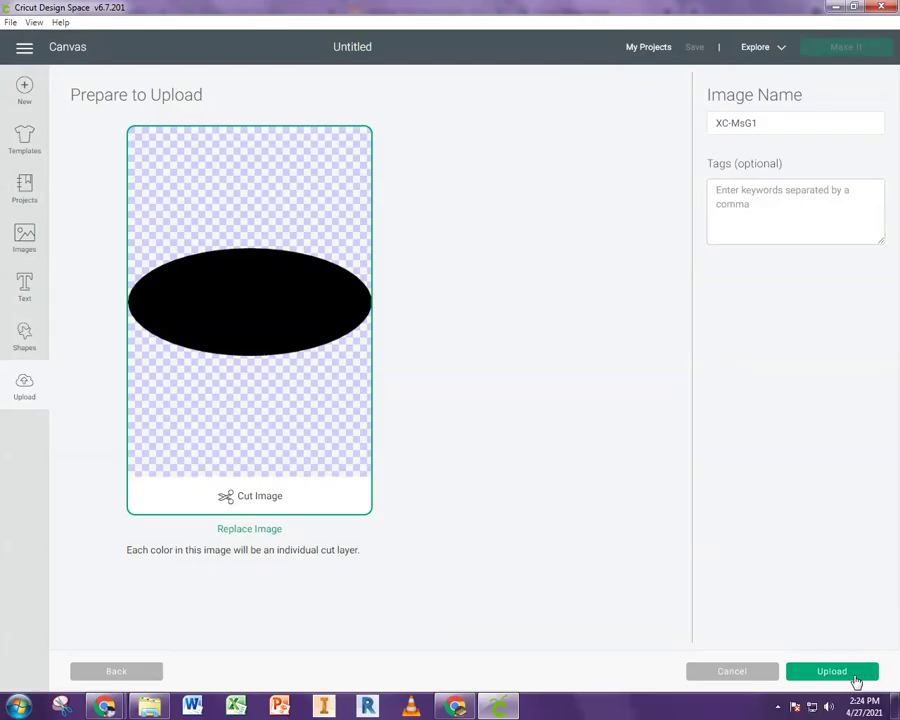
click(856, 679)
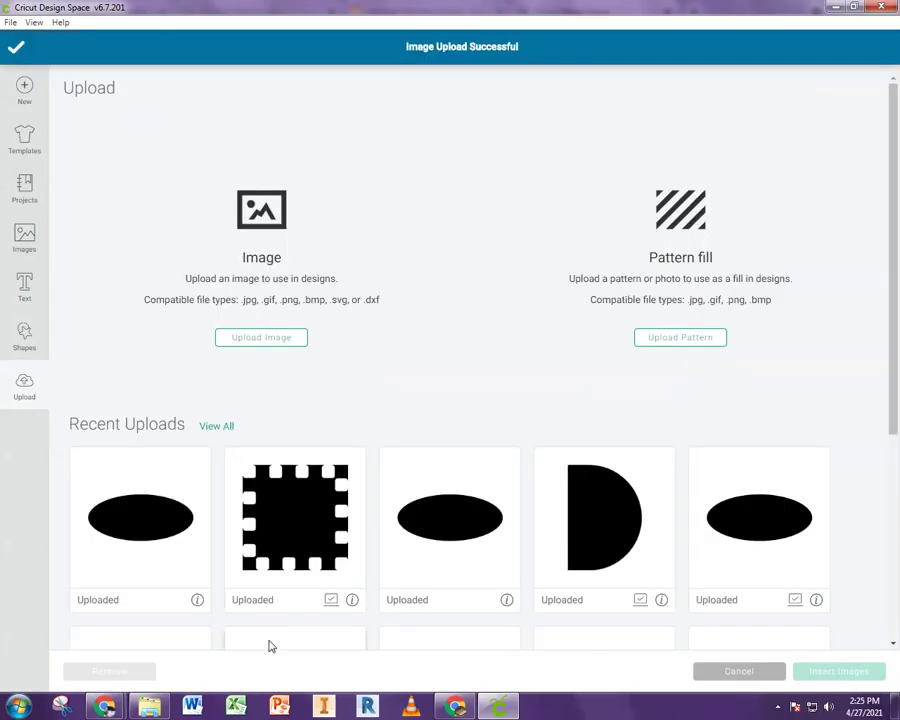
click(97, 489)
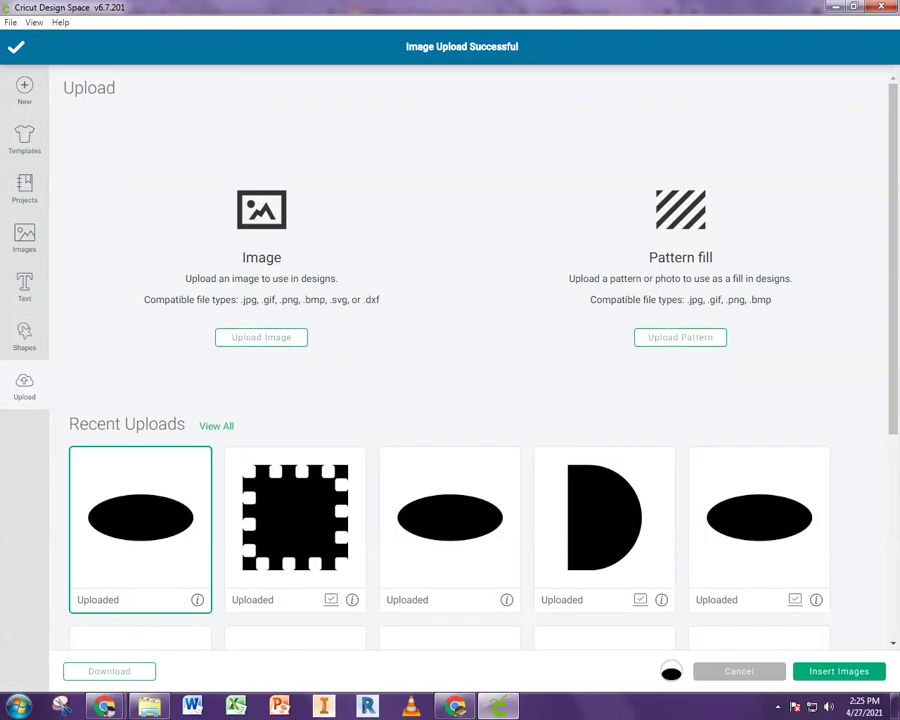
Step: Insert the XC-MsG1 upload, set its width to 3 in, and zoom in on it
click(838, 672)
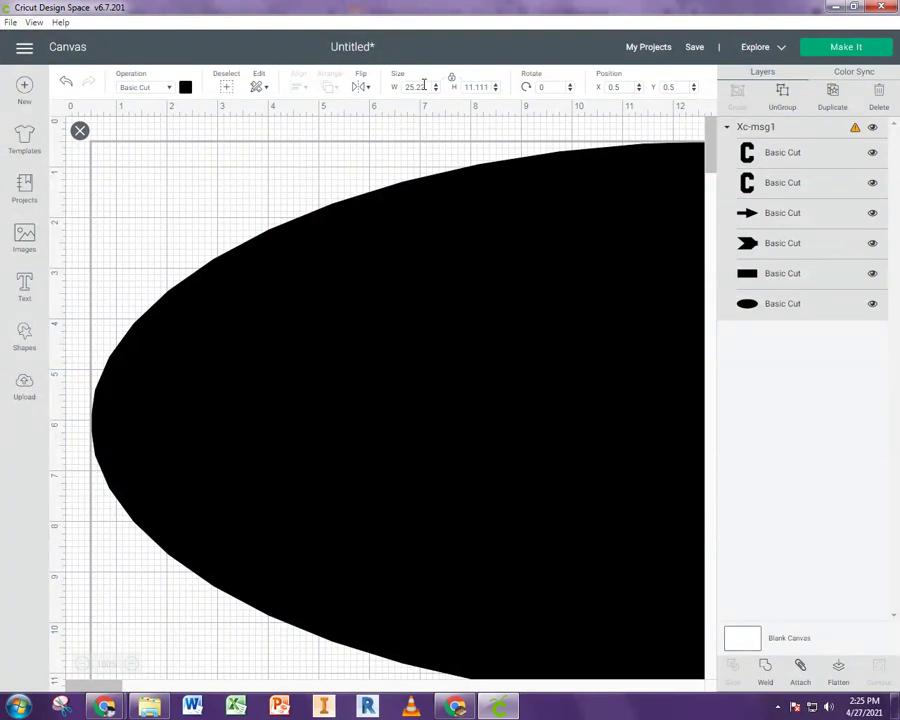
click(424, 85)
text(3)
key(Return)
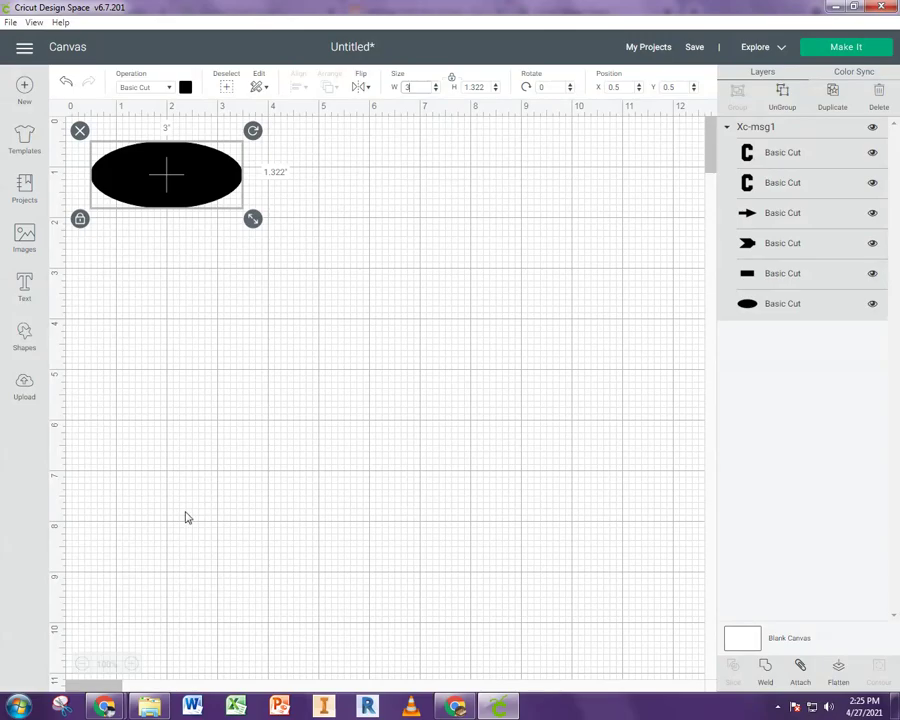
click(131, 665)
click(131, 665)
click(131, 665)
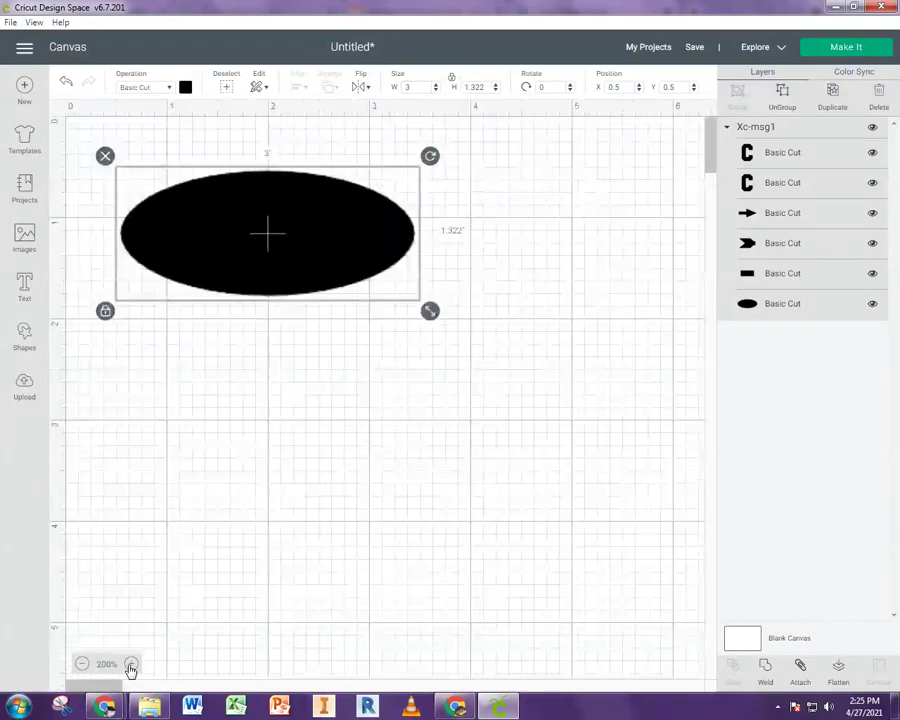
click(131, 665)
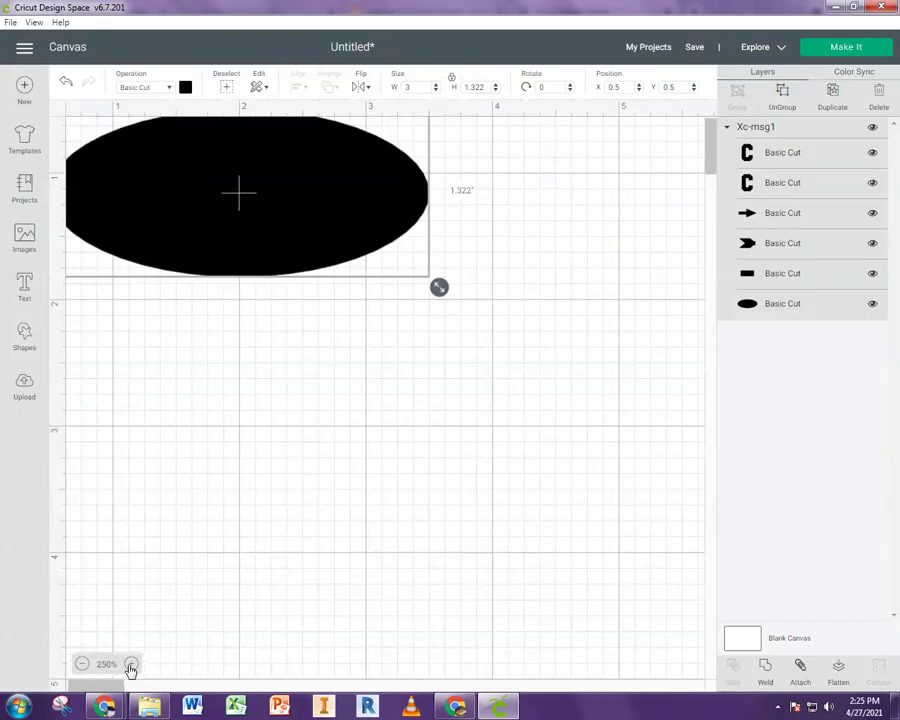
scroll(161, 541, up, 1)
drag(150, 682, 87, 697)
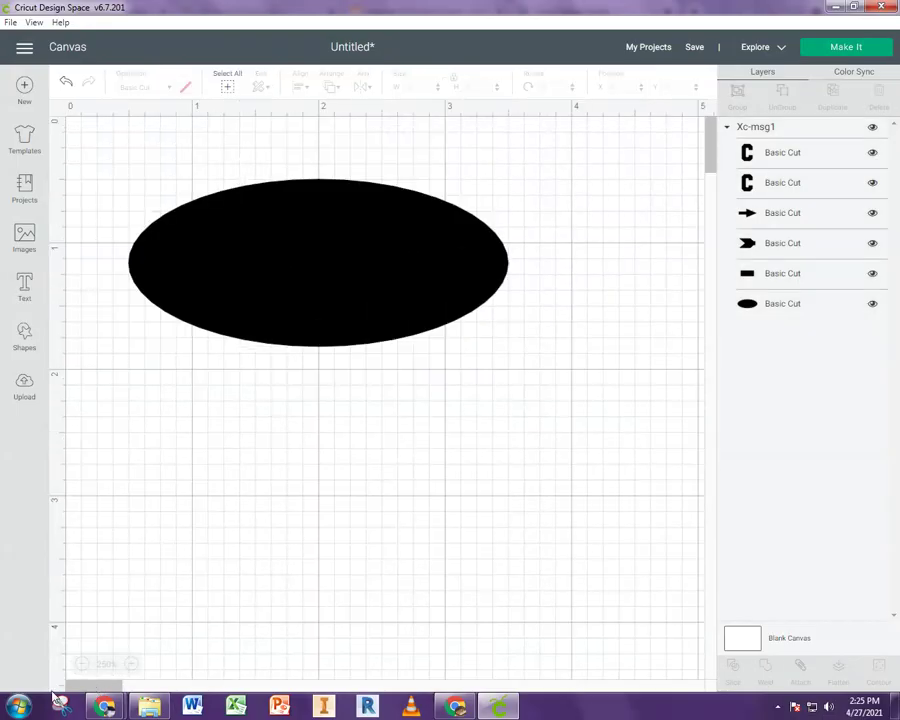
Step: Box-select every piece of the Xc-msg1 design and ungroup it into separate layers
click(129, 665)
scroll(280, 530, up, 1)
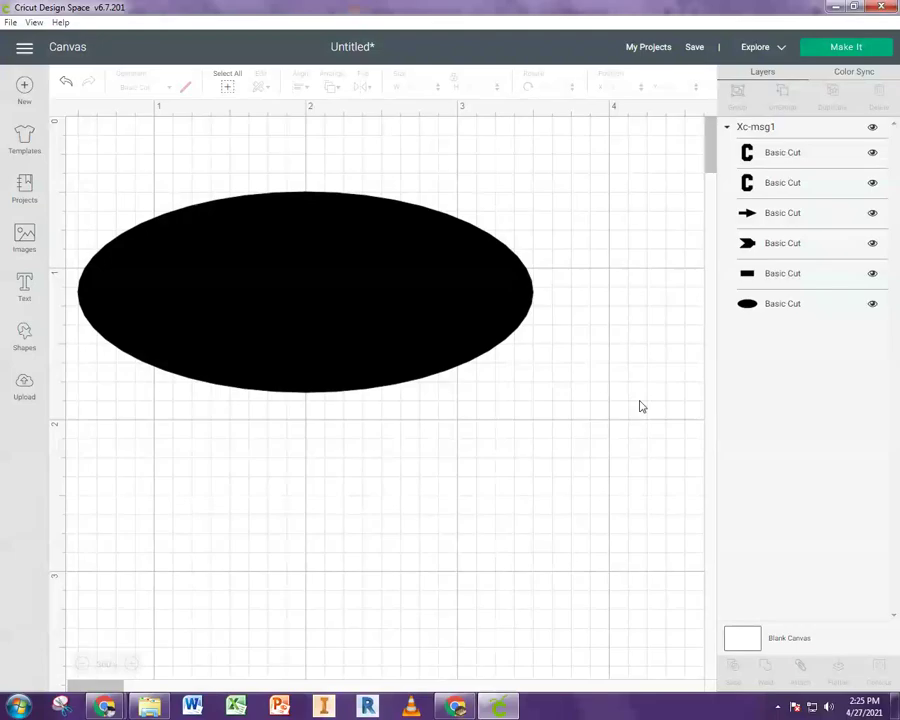
drag(620, 502, 68, 141)
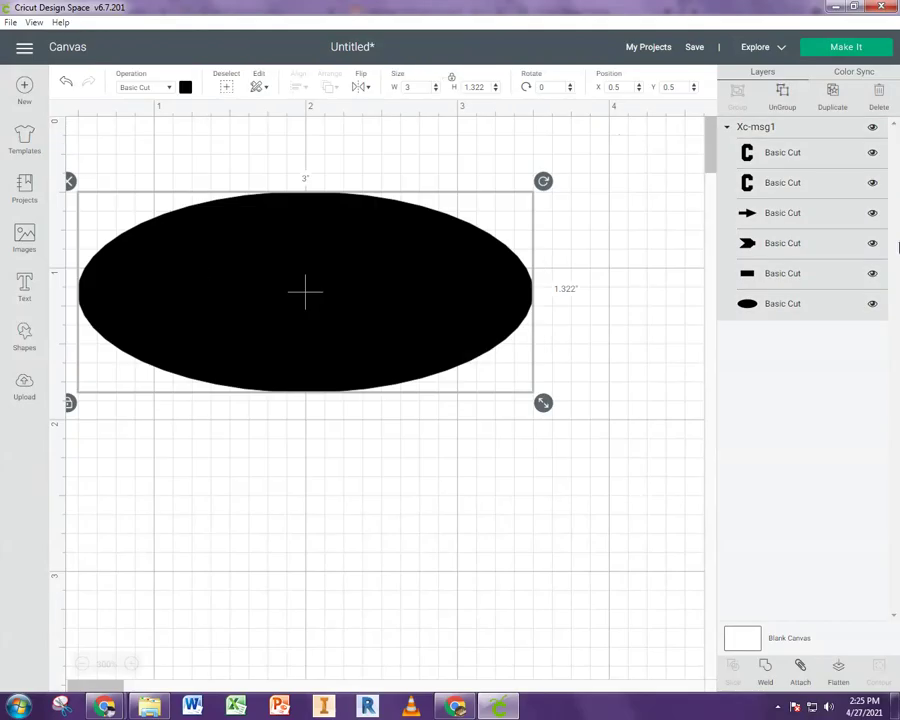
click(784, 100)
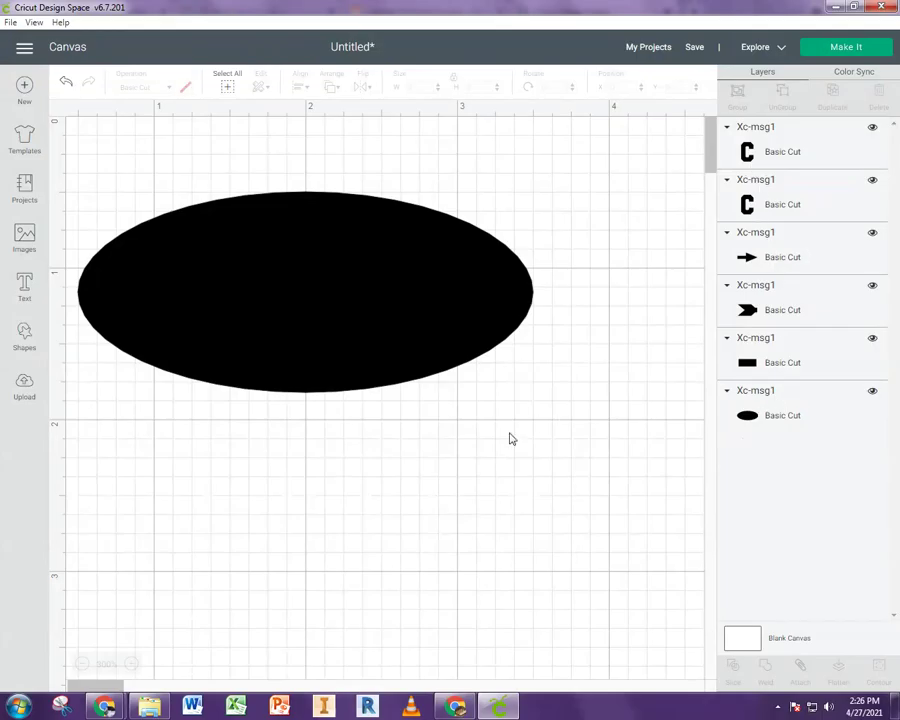
Step: Color the oval layer red from the Material colors palette
click(468, 346)
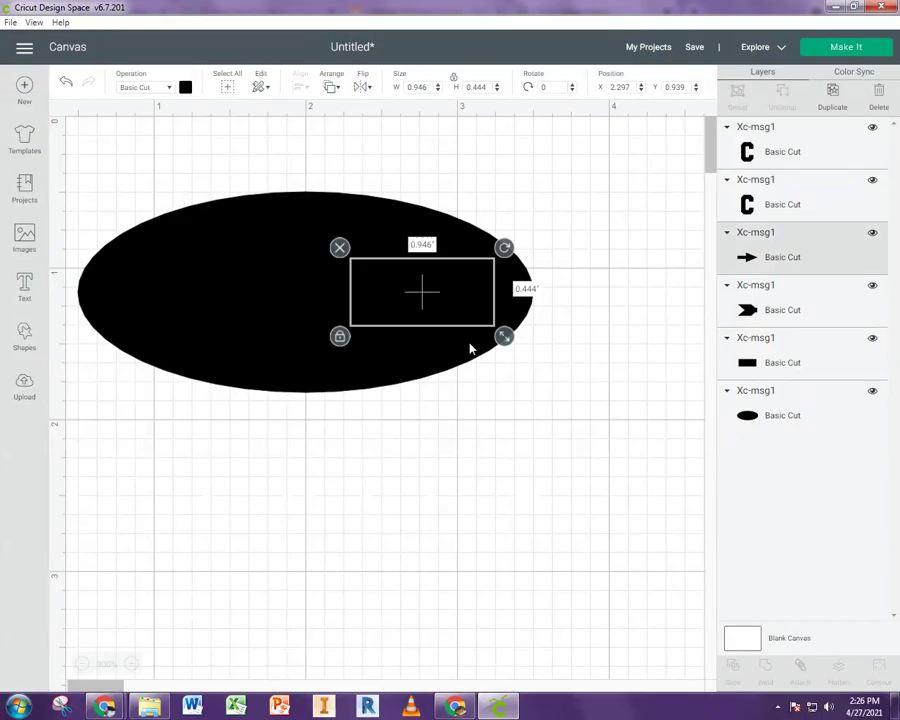
click(452, 360)
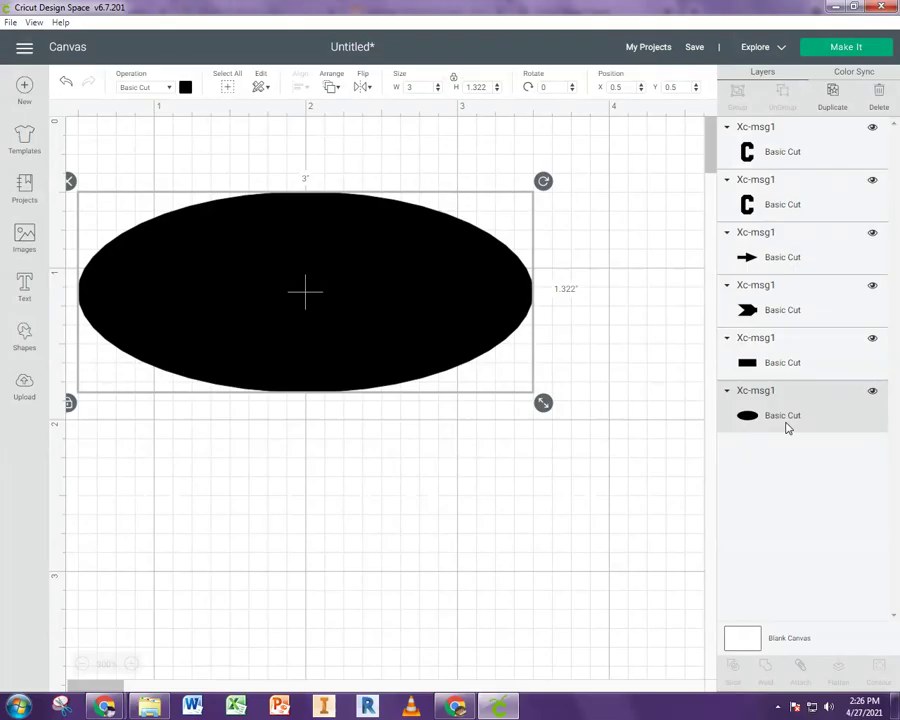
click(185, 88)
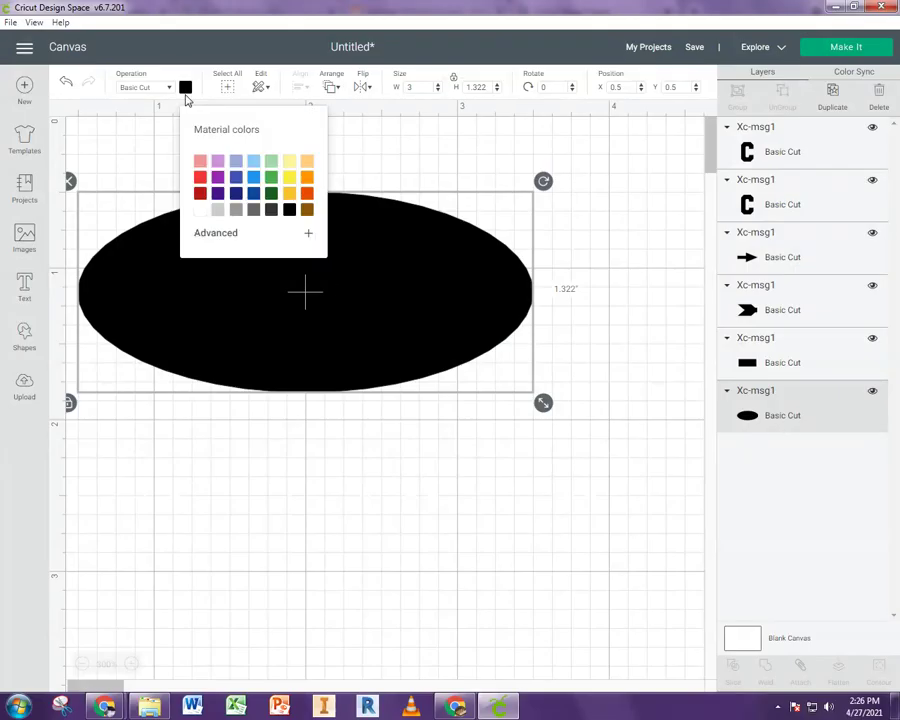
click(201, 182)
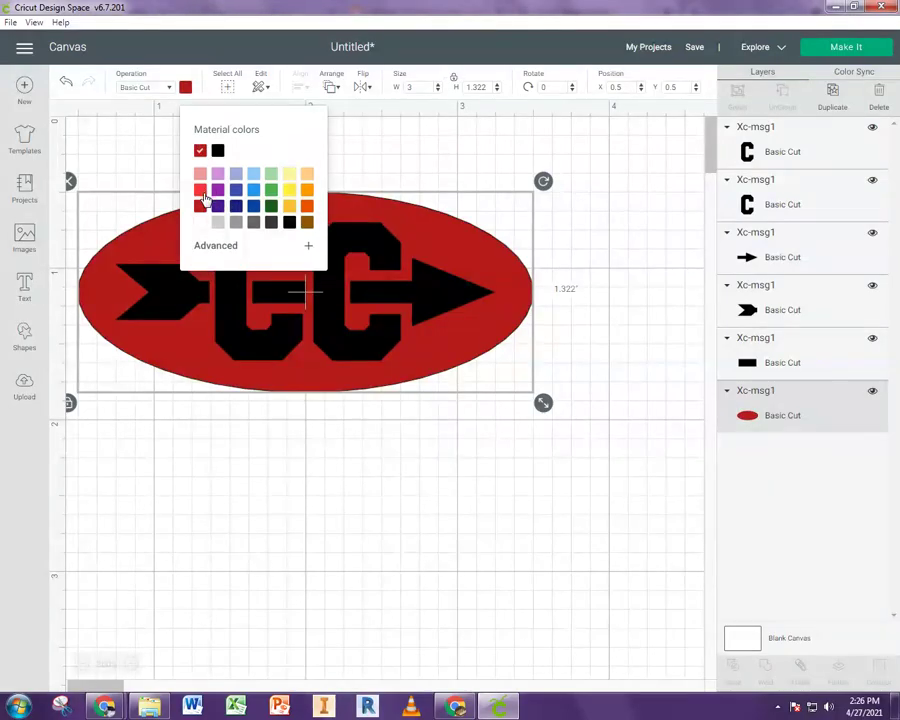
click(251, 487)
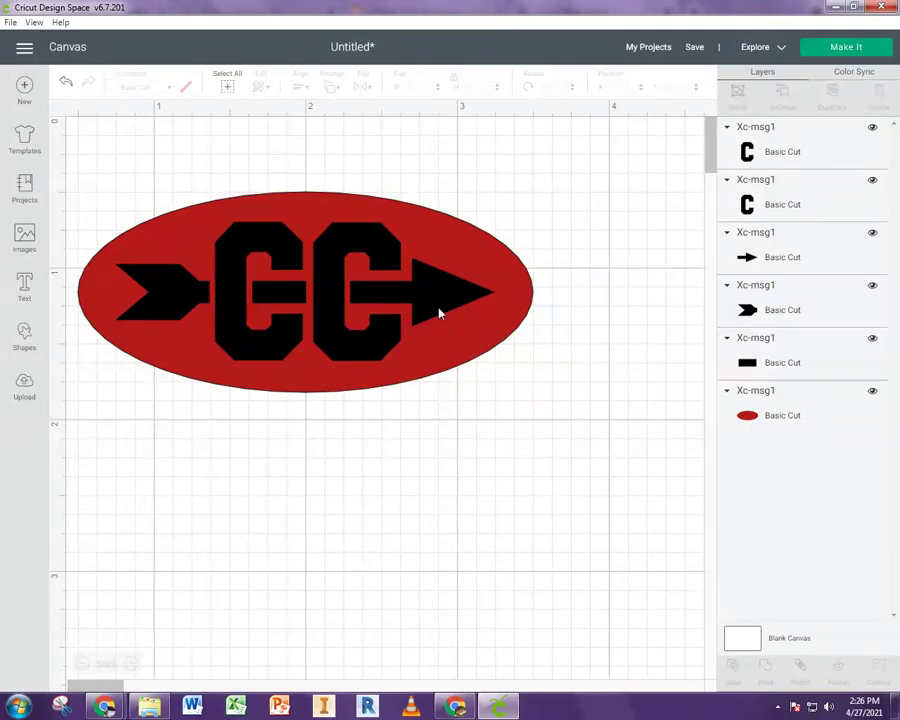
Step: Slice the arrow and both C letters out of the red oval, one at a time
click(779, 419)
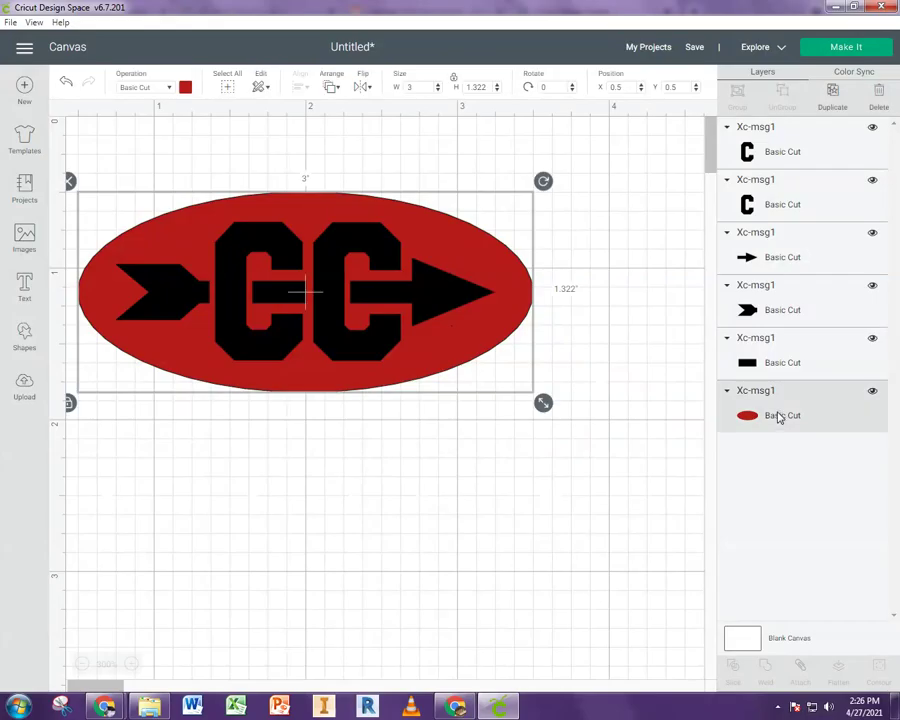
shift+click(776, 248)
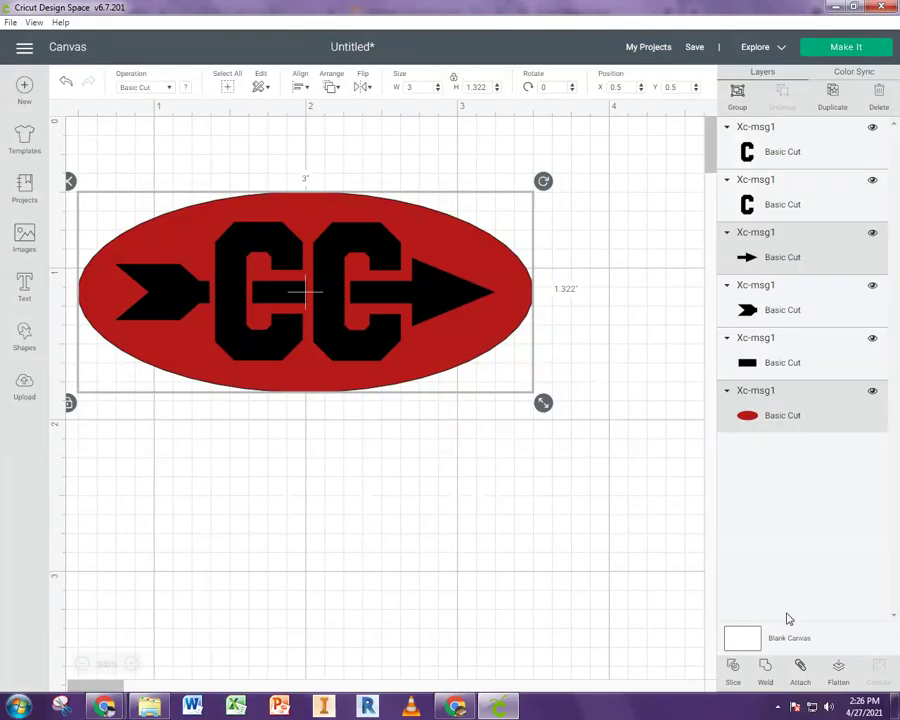
click(740, 682)
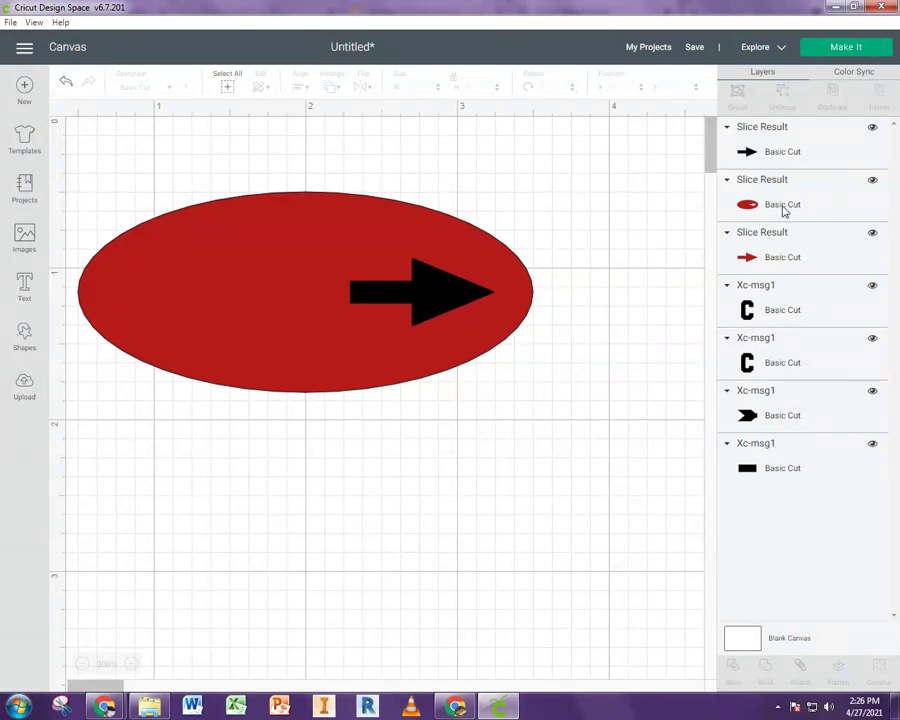
click(784, 210)
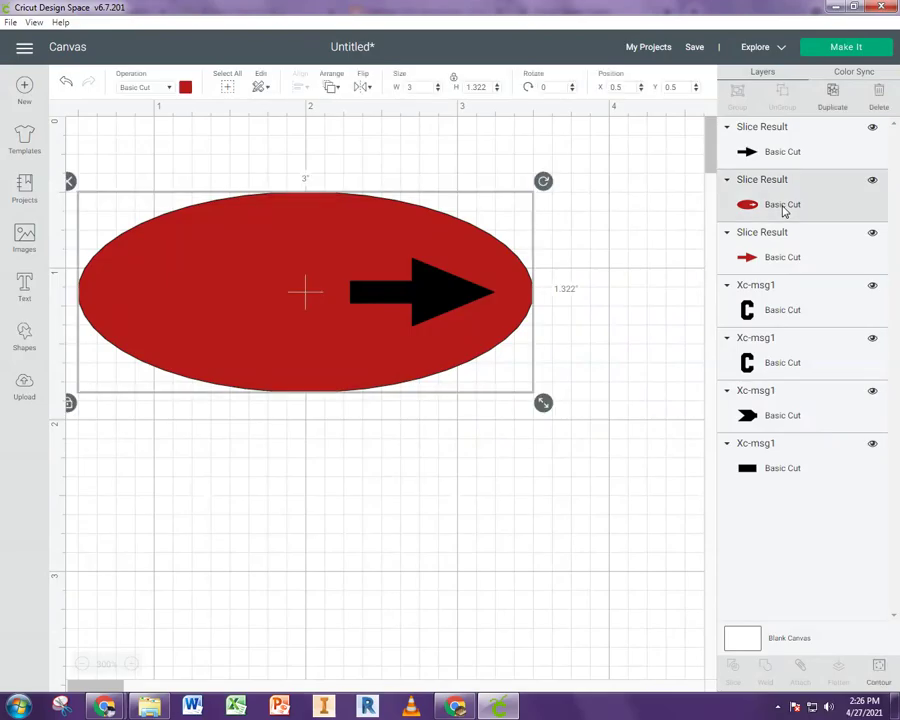
shift+click(777, 314)
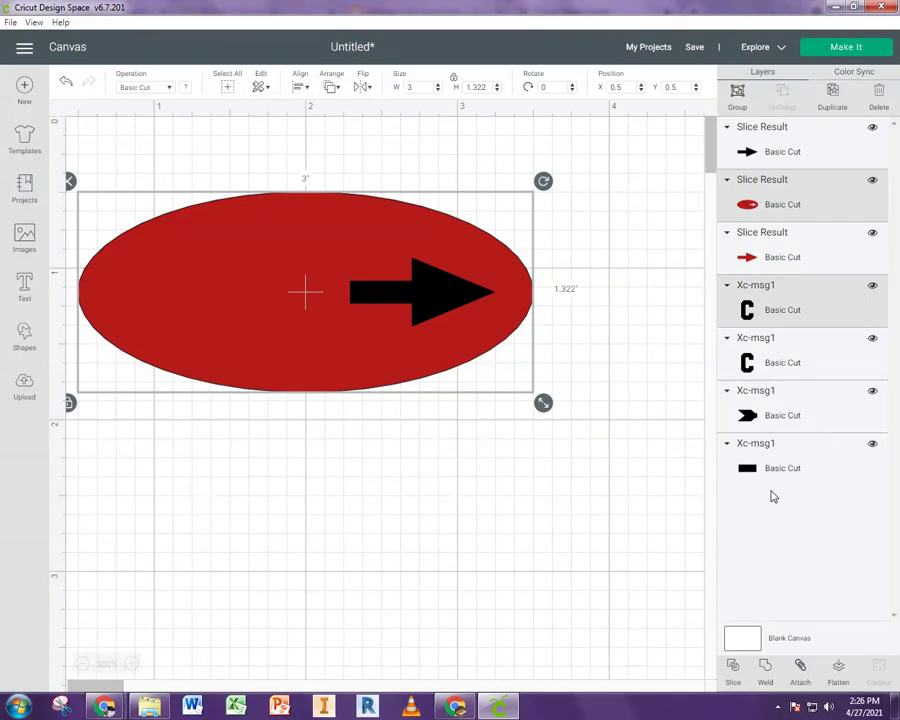
click(730, 676)
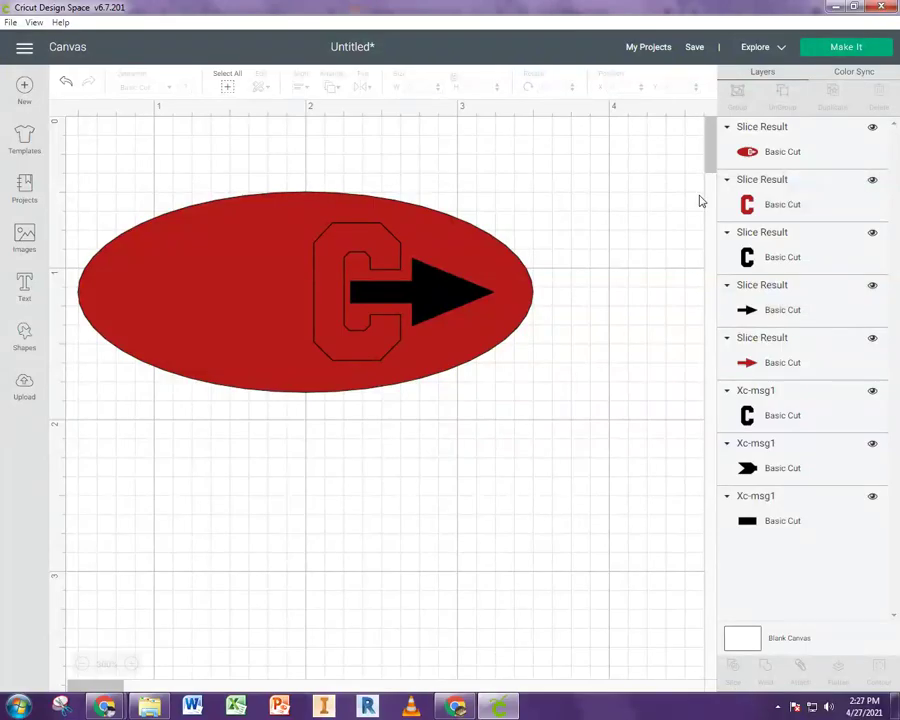
click(753, 165)
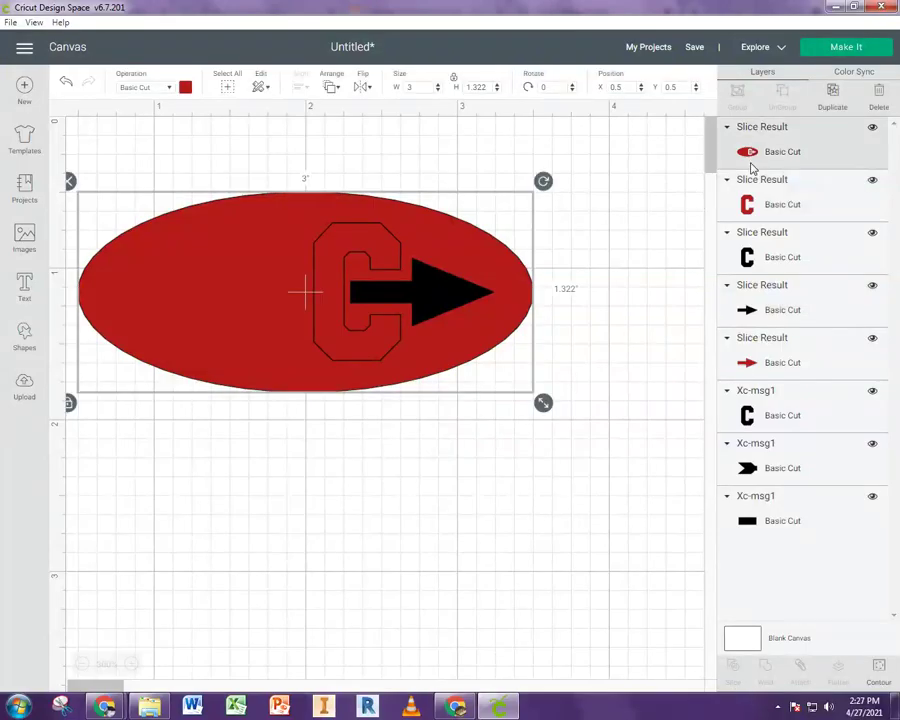
shift+click(766, 422)
click(733, 676)
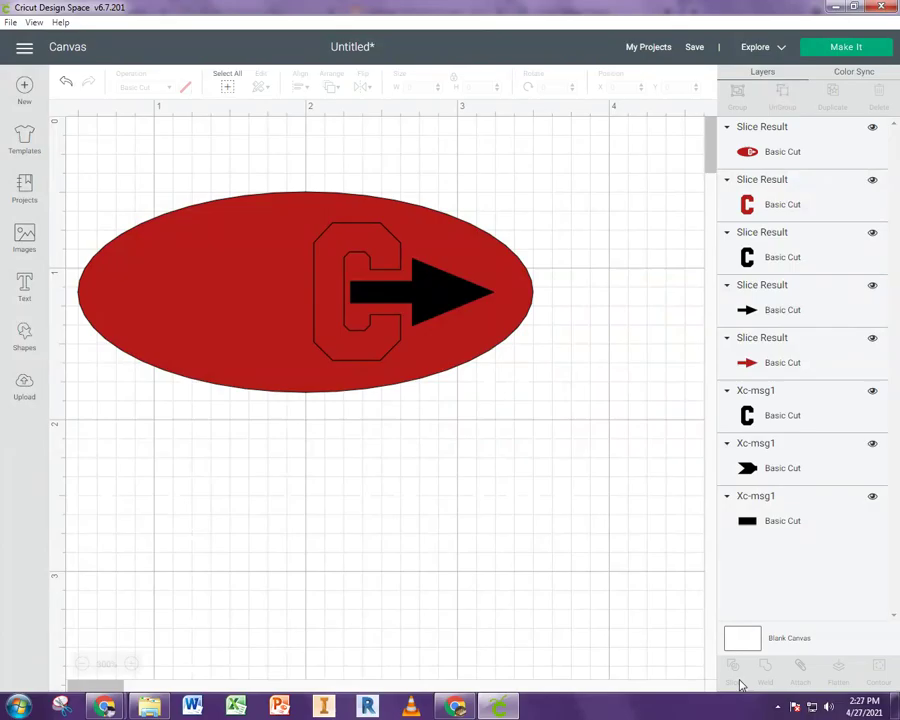
Step: Slice the remaining arrow pieces through the oval to cut out the tail and bar
click(789, 158)
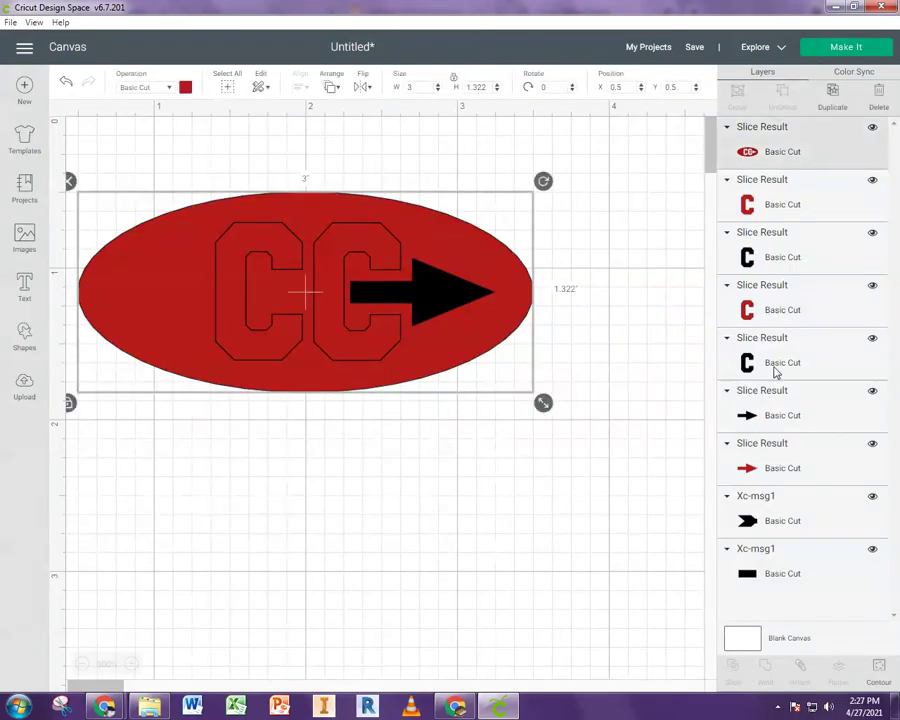
shift+click(768, 525)
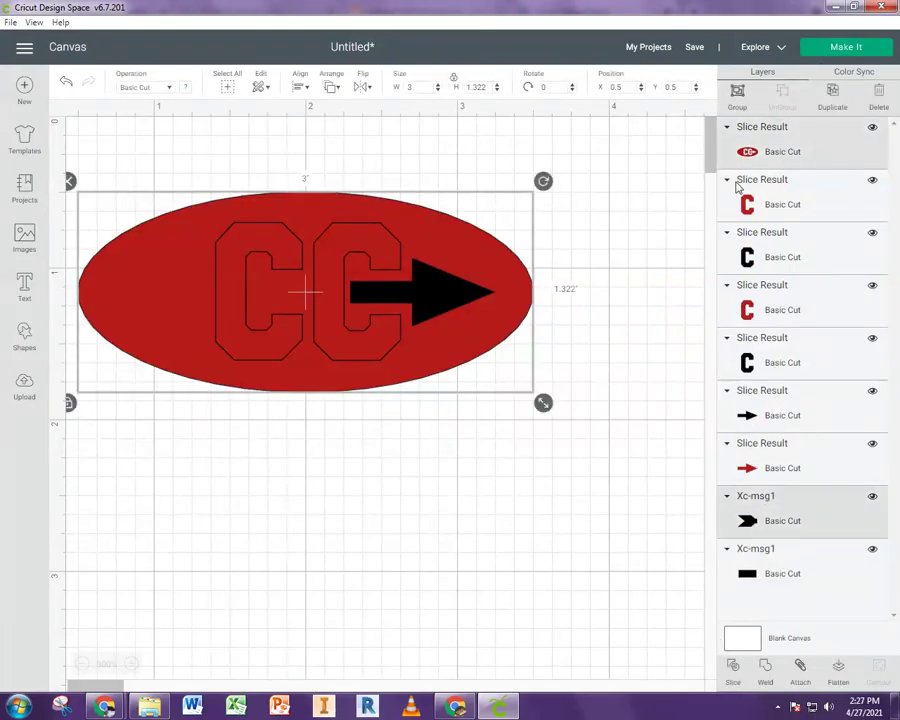
click(734, 667)
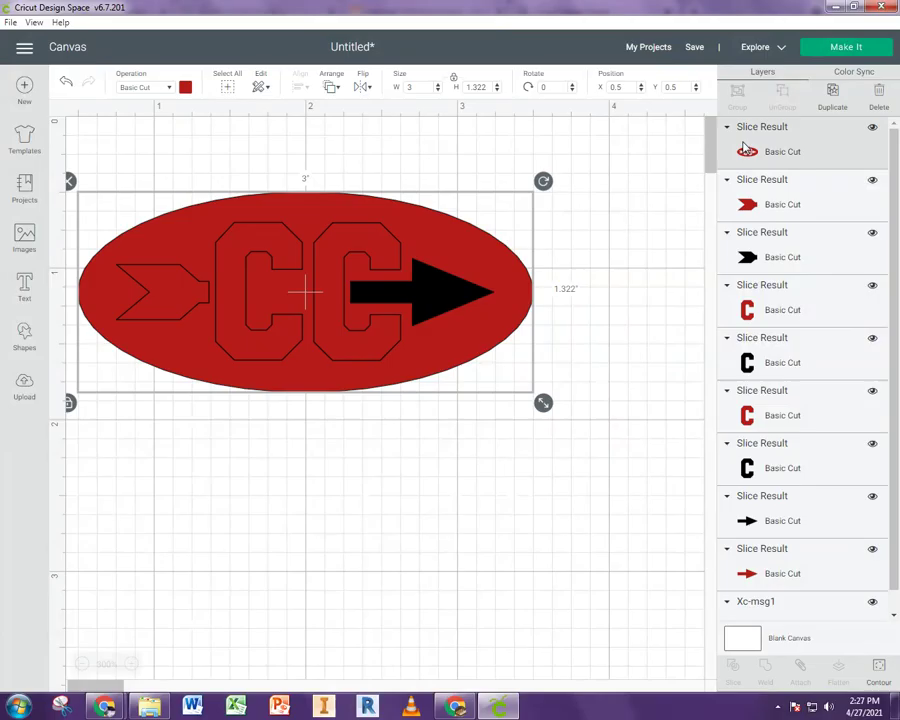
scroll(747, 504, down, 1)
shift+click(759, 573)
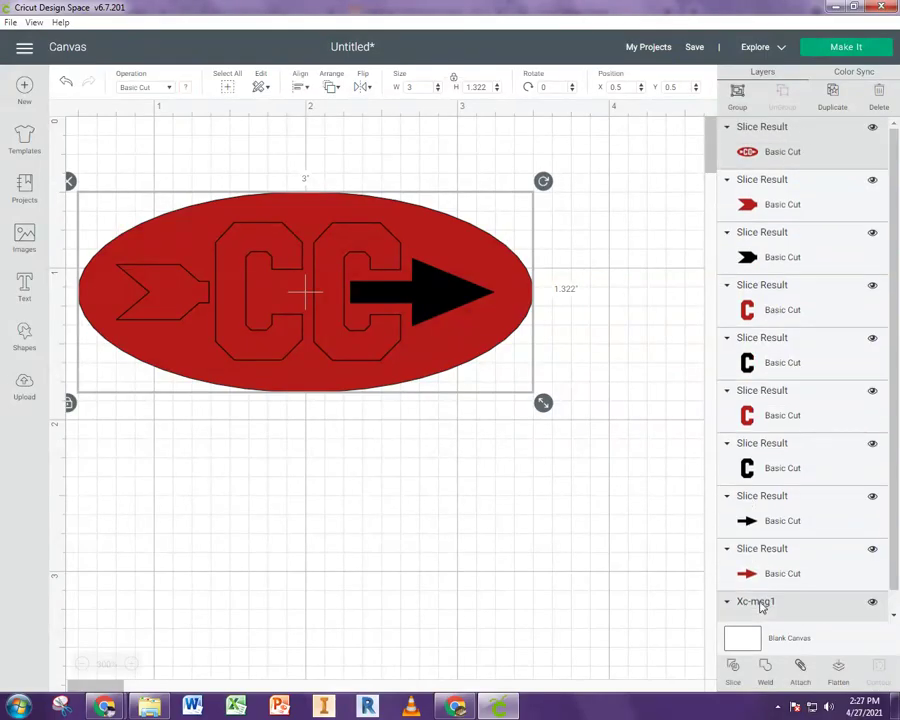
scroll(760, 604, down, 1)
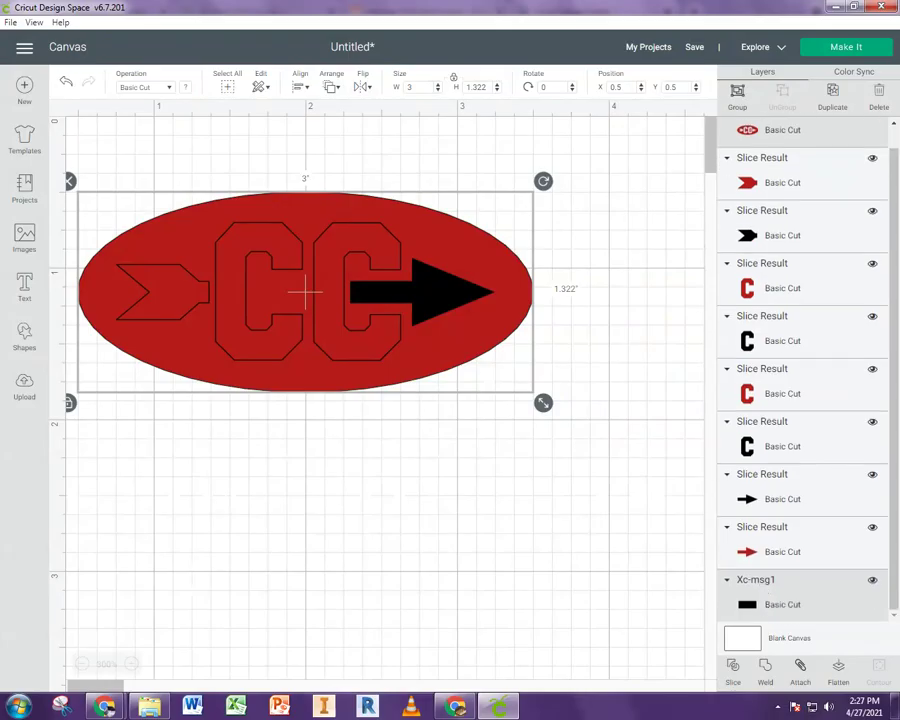
click(733, 667)
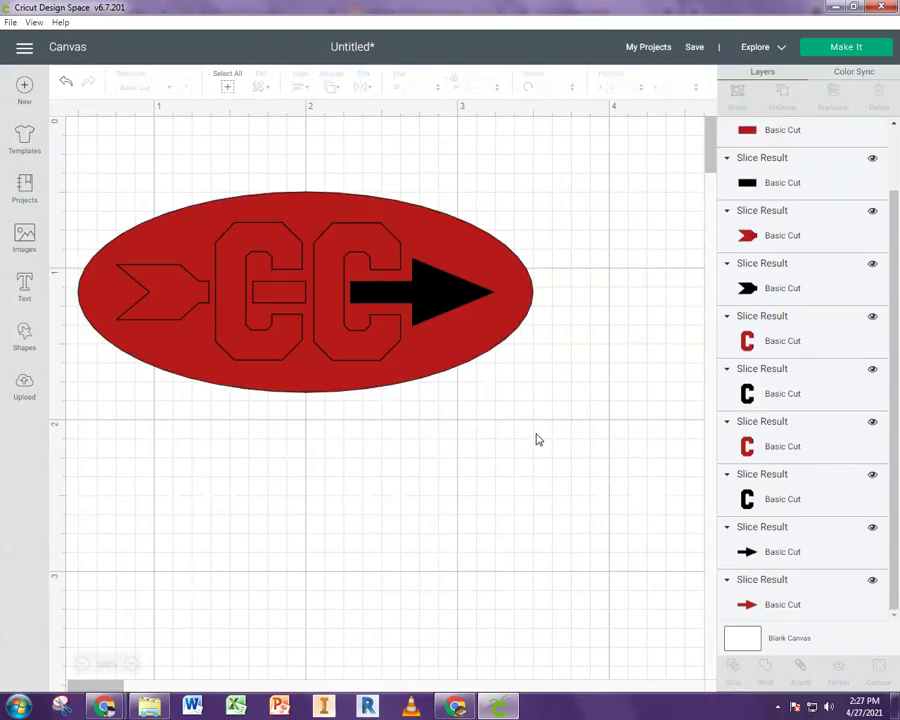
Step: Hide the leftover red and black bar, chevron and left C slice pieces
scroll(800, 240, up, 2)
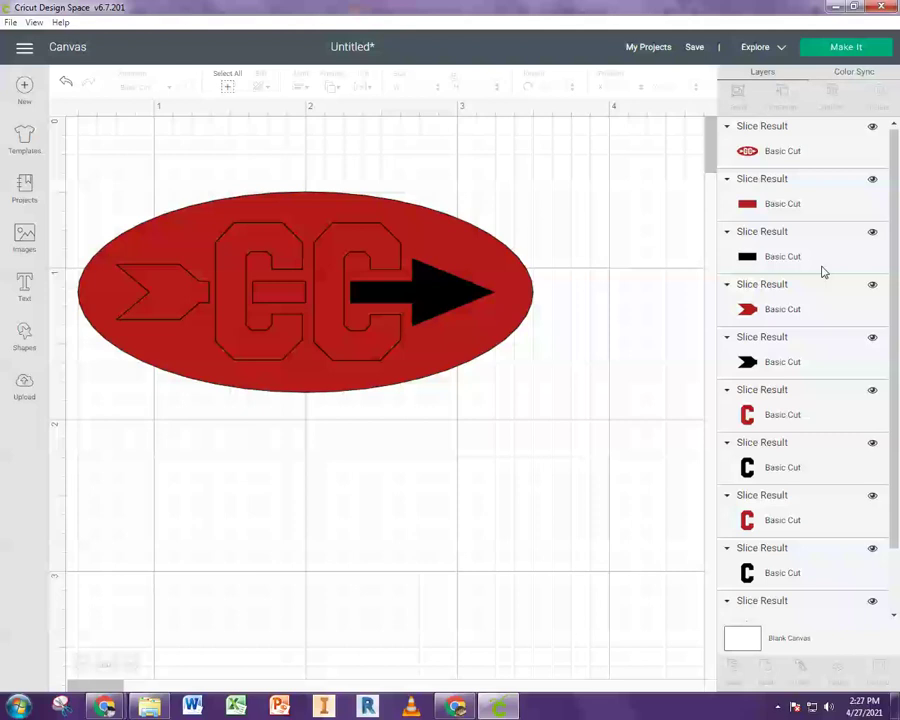
click(872, 180)
click(870, 233)
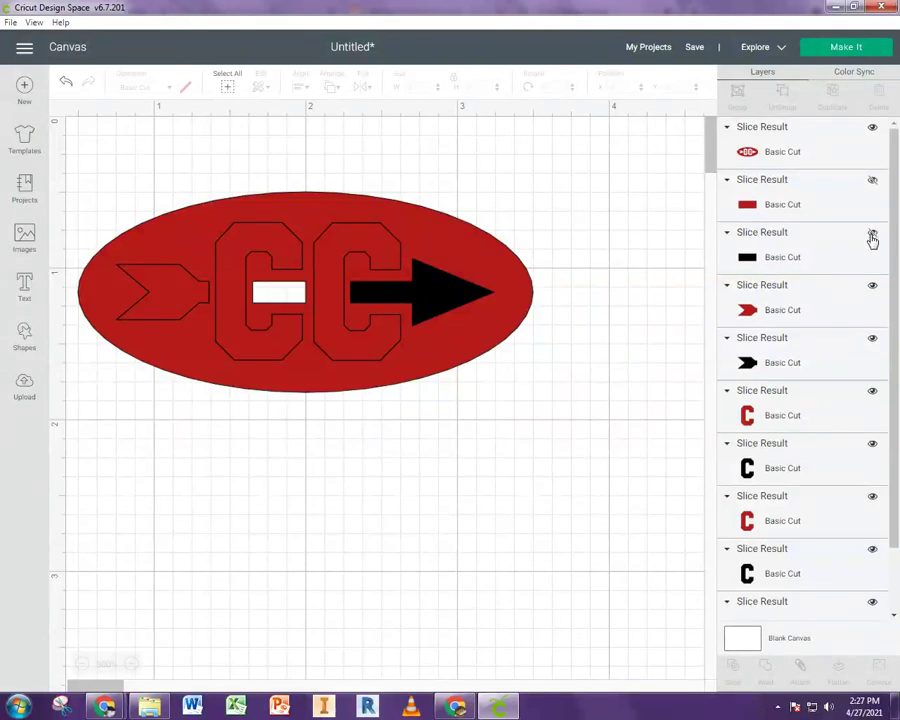
click(872, 289)
click(872, 339)
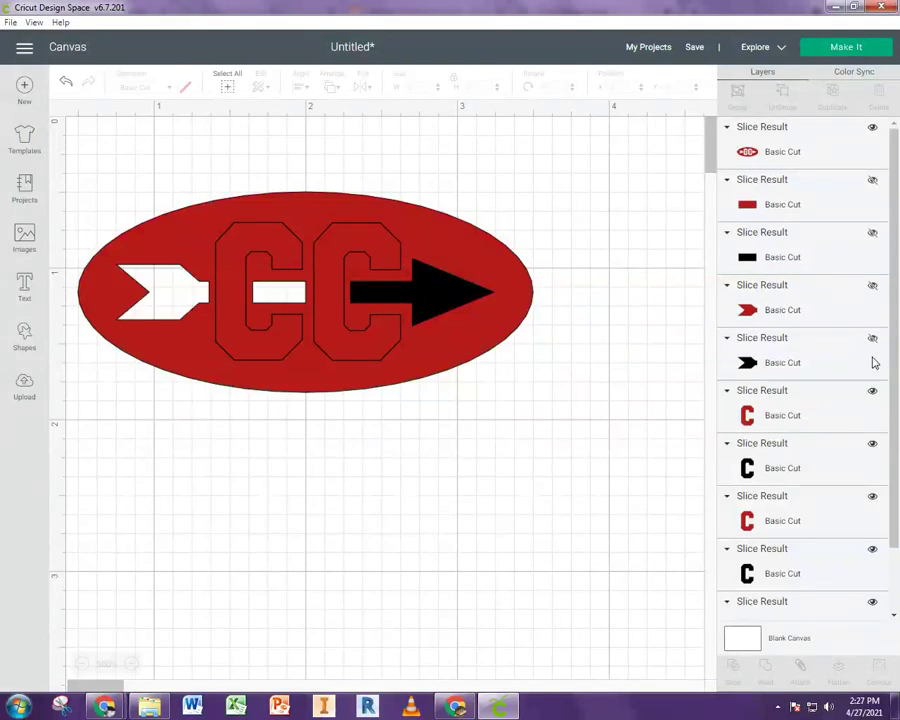
click(872, 392)
click(875, 446)
Step: Hide the leftover red and black right C and arrow slice pieces
click(877, 512)
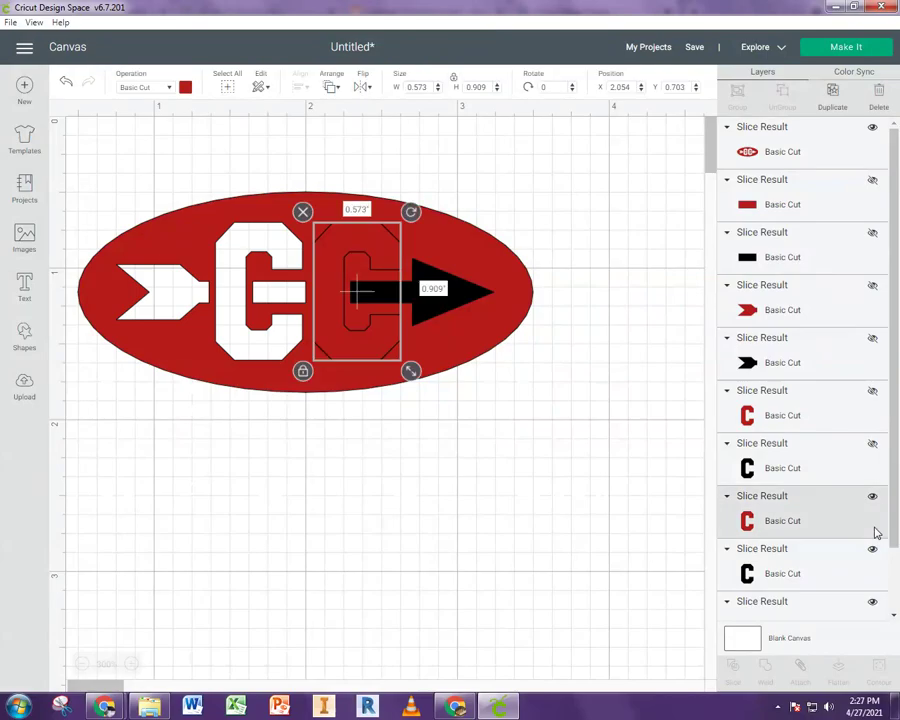
click(874, 499)
click(873, 549)
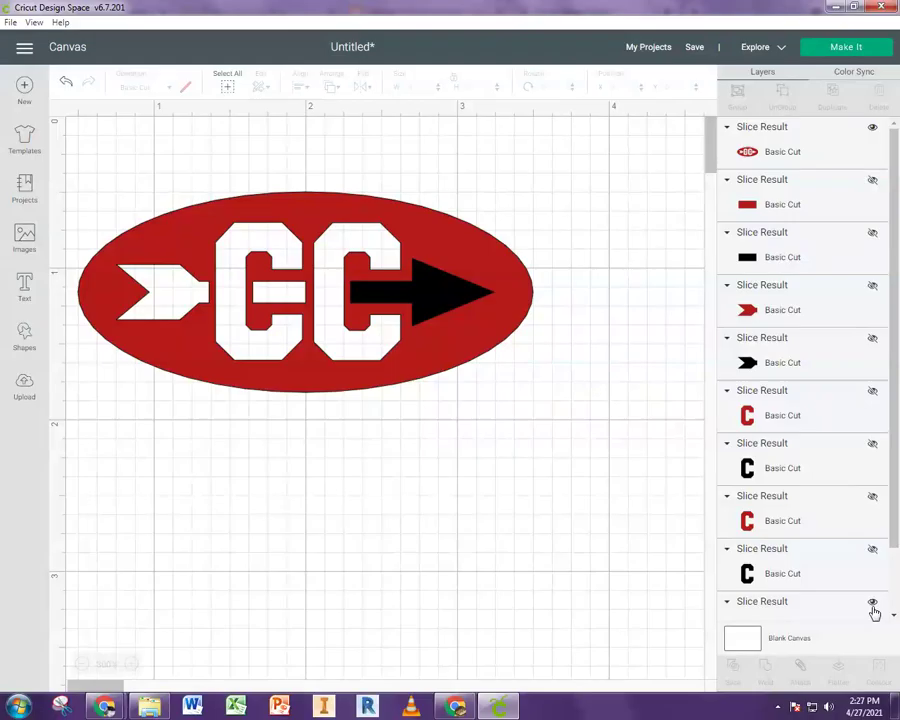
click(874, 605)
scroll(894, 524, down, 2)
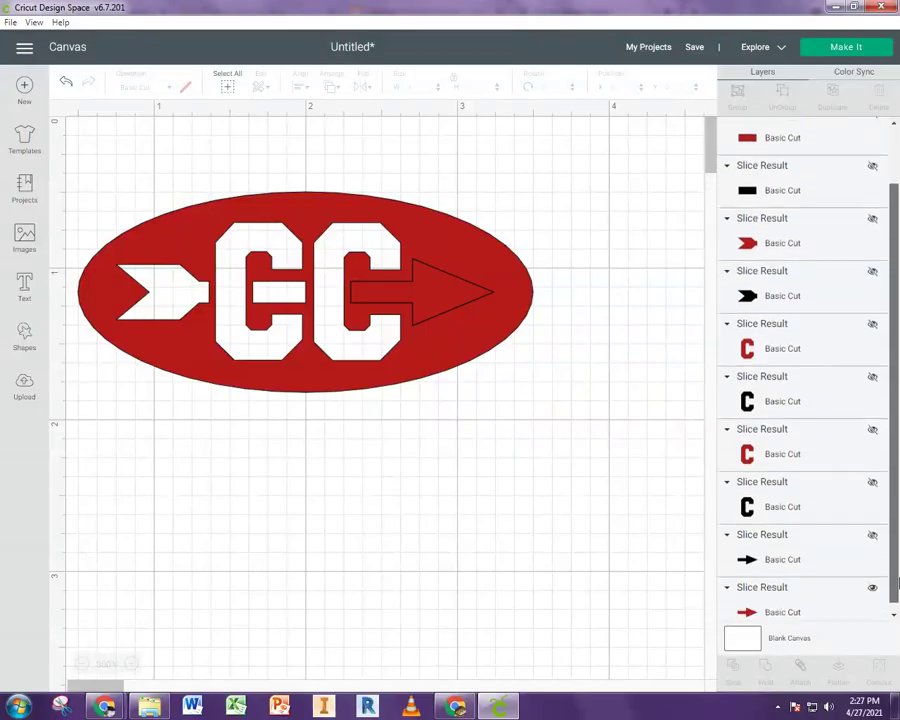
click(876, 585)
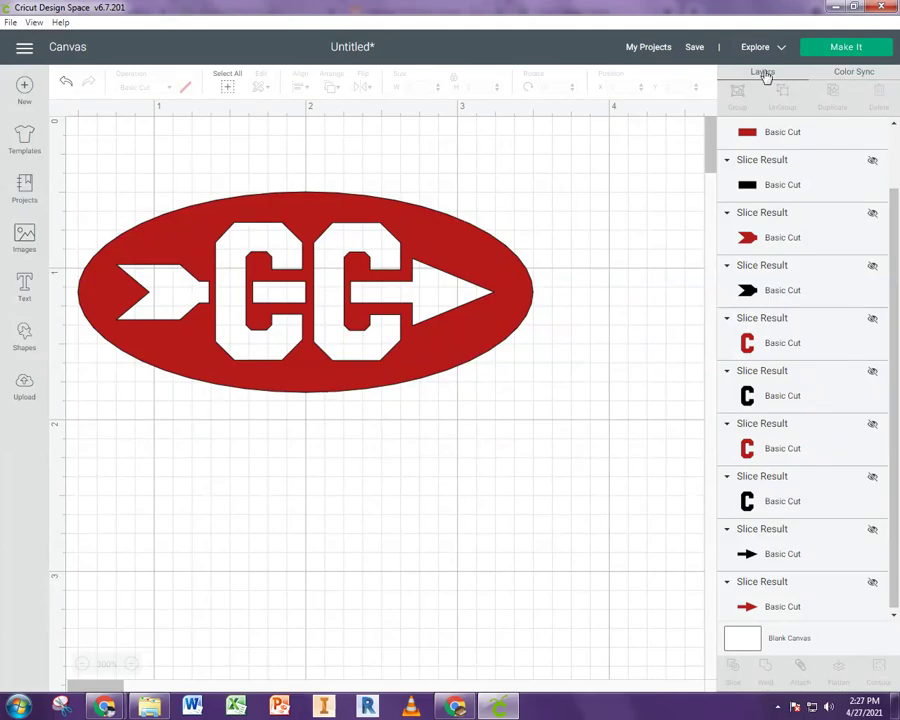
click(838, 47)
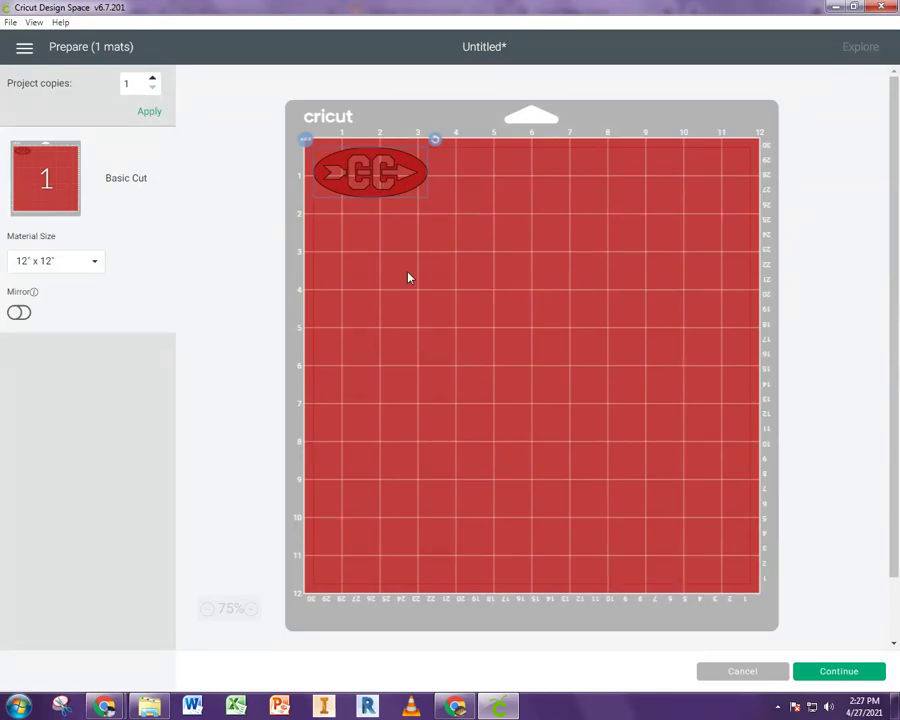
click(777, 677)
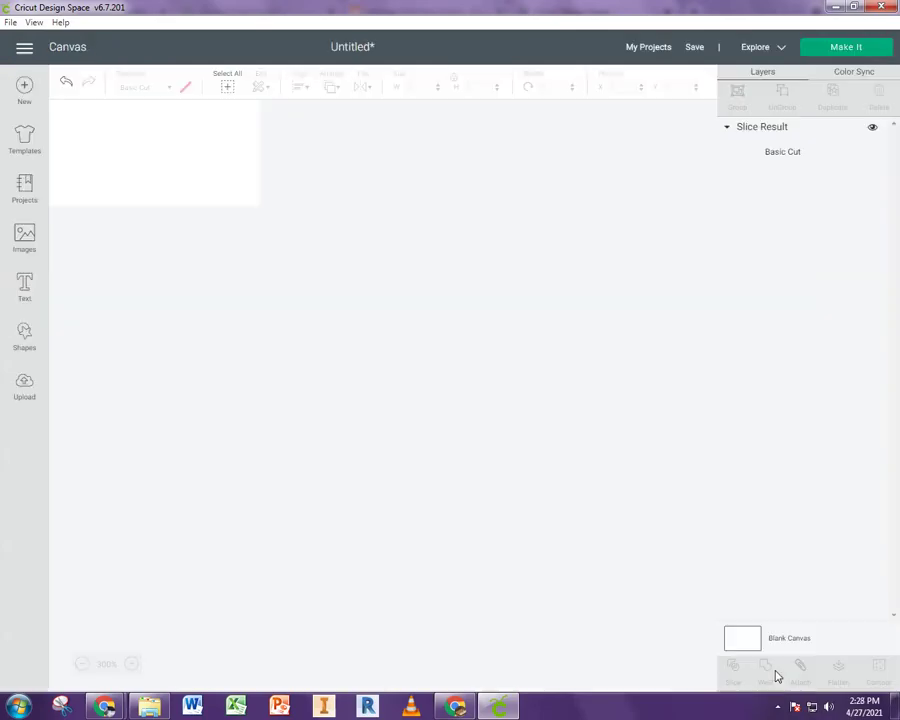
Step: Save the red CC oval sticker design as the project titled XC-MsG
click(697, 50)
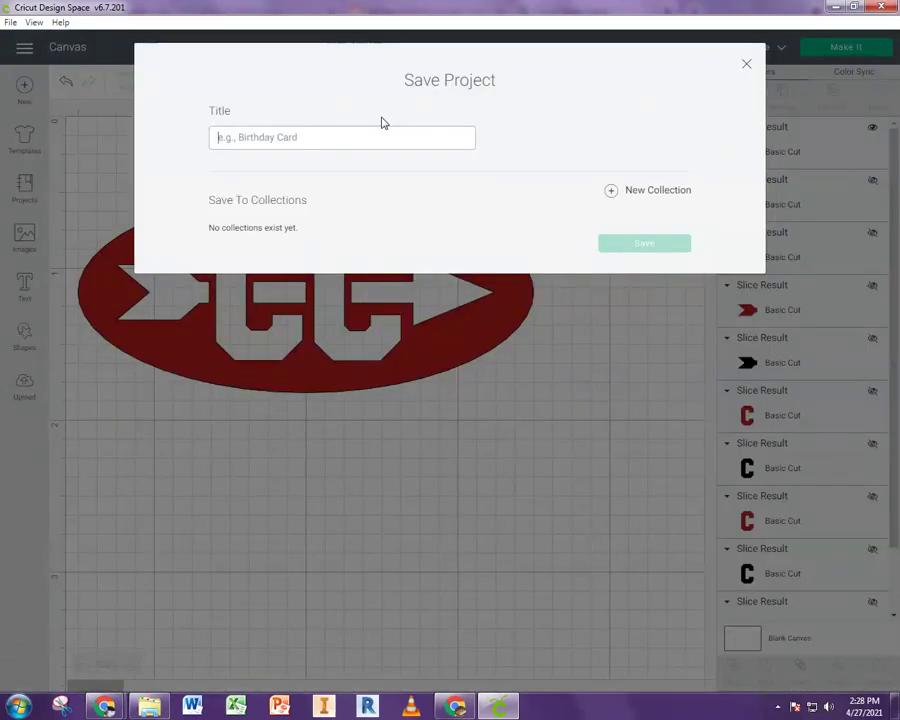
text(xc)
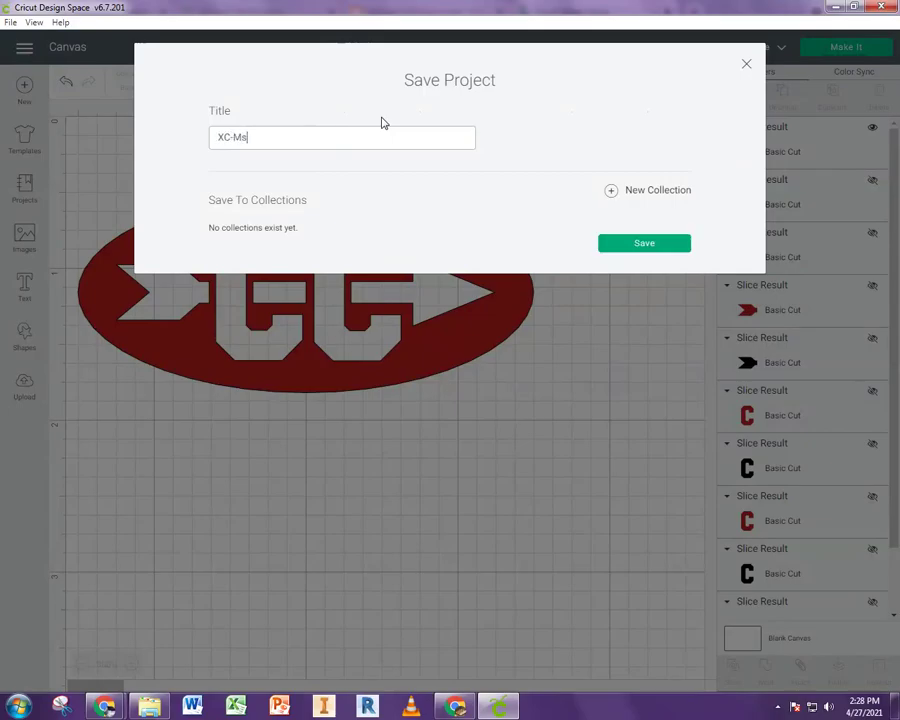
click(677, 247)
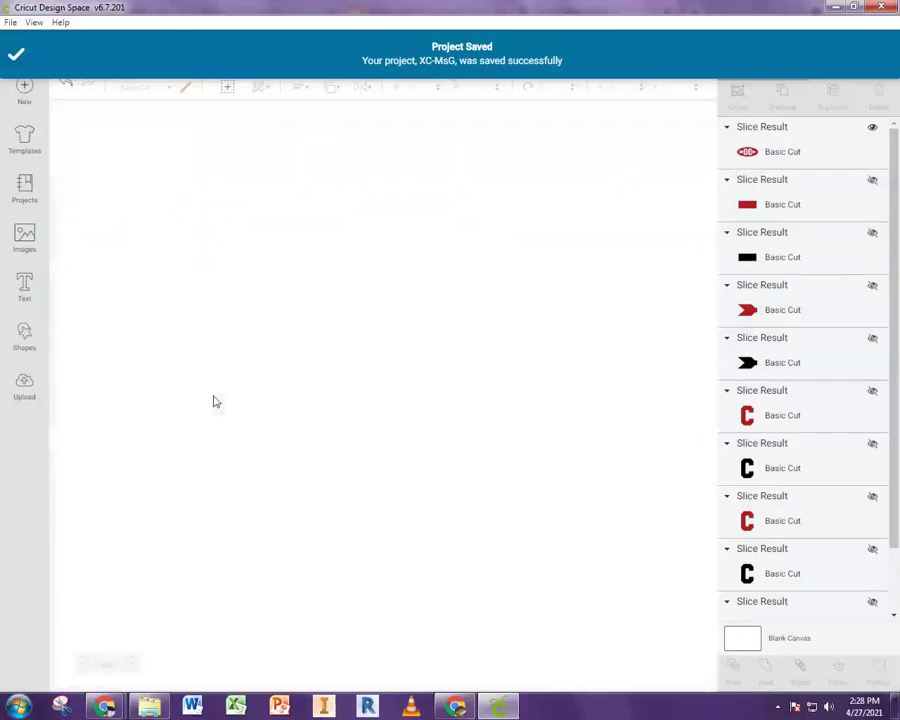
click(434, 348)
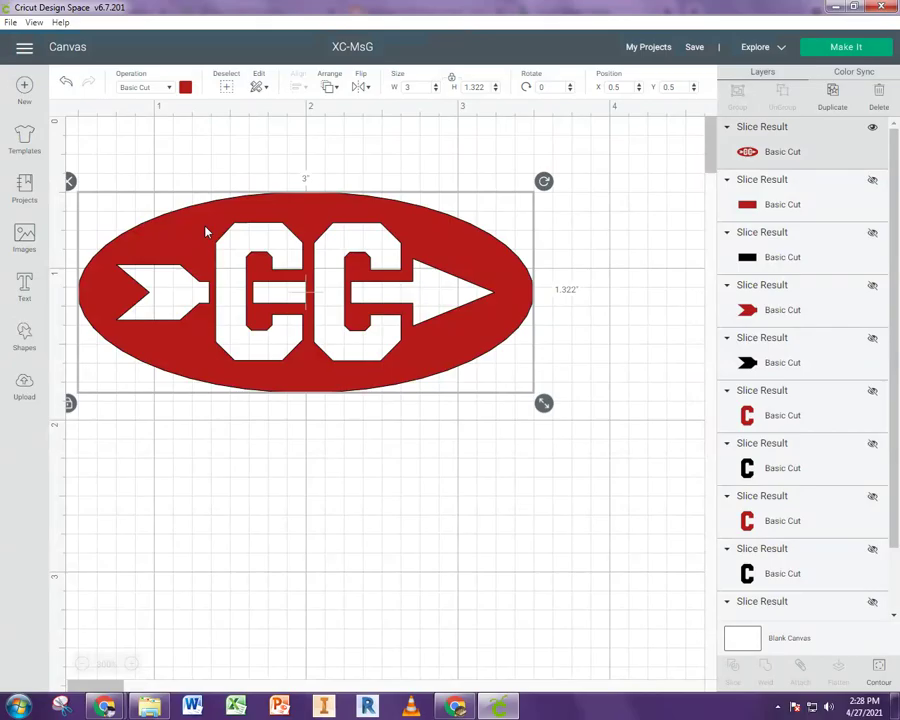
click(186, 88)
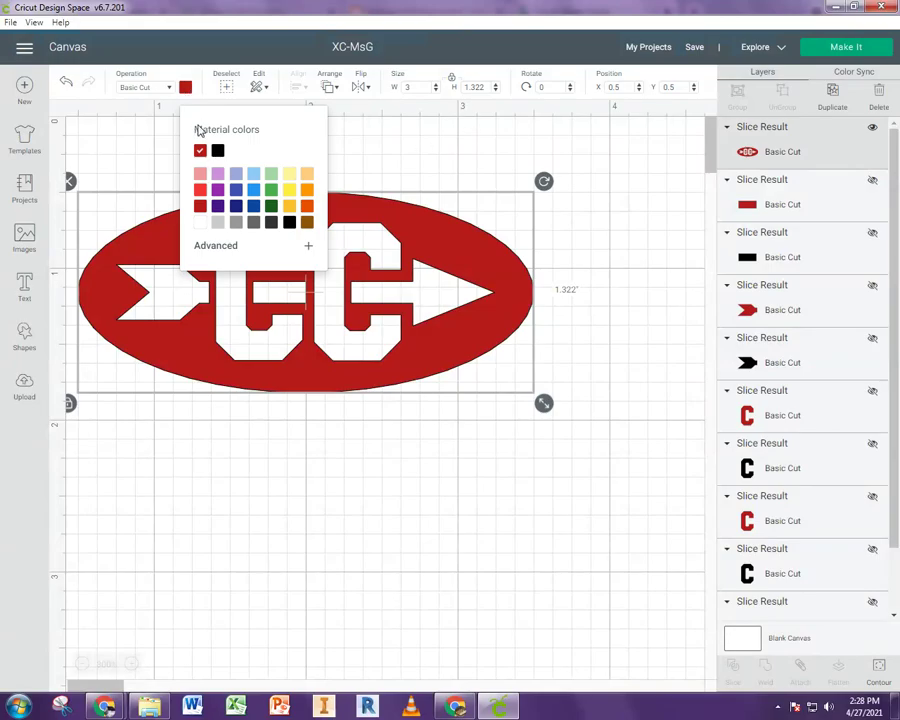
click(447, 151)
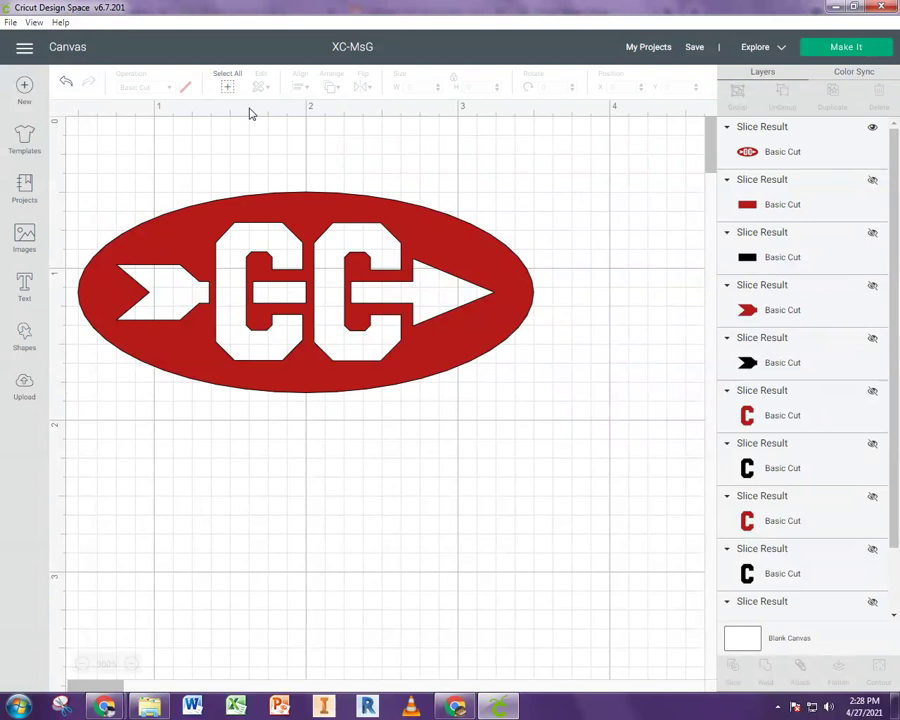
click(230, 222)
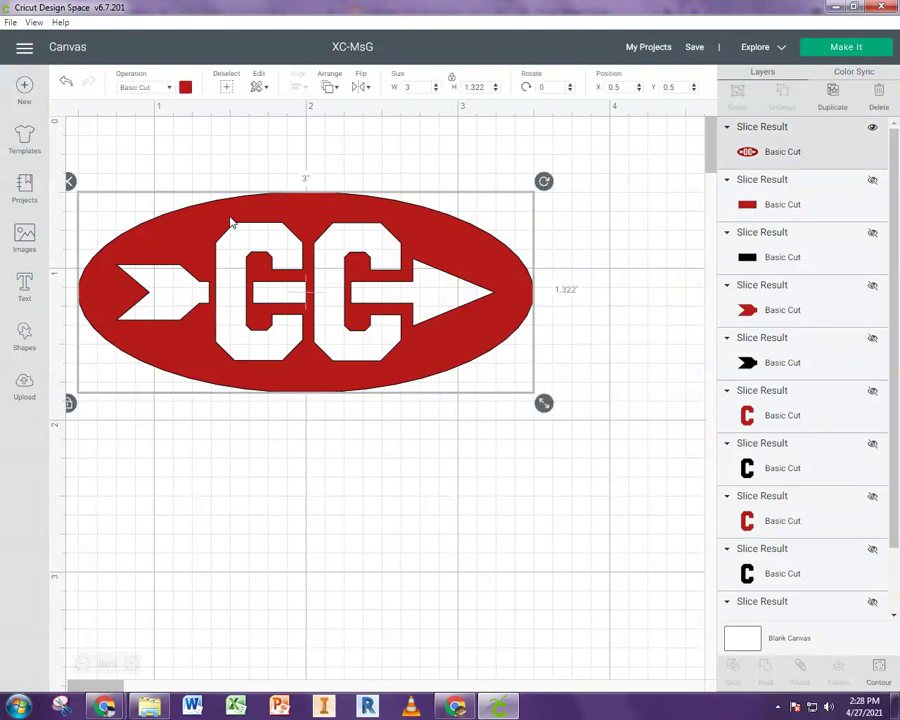
click(576, 565)
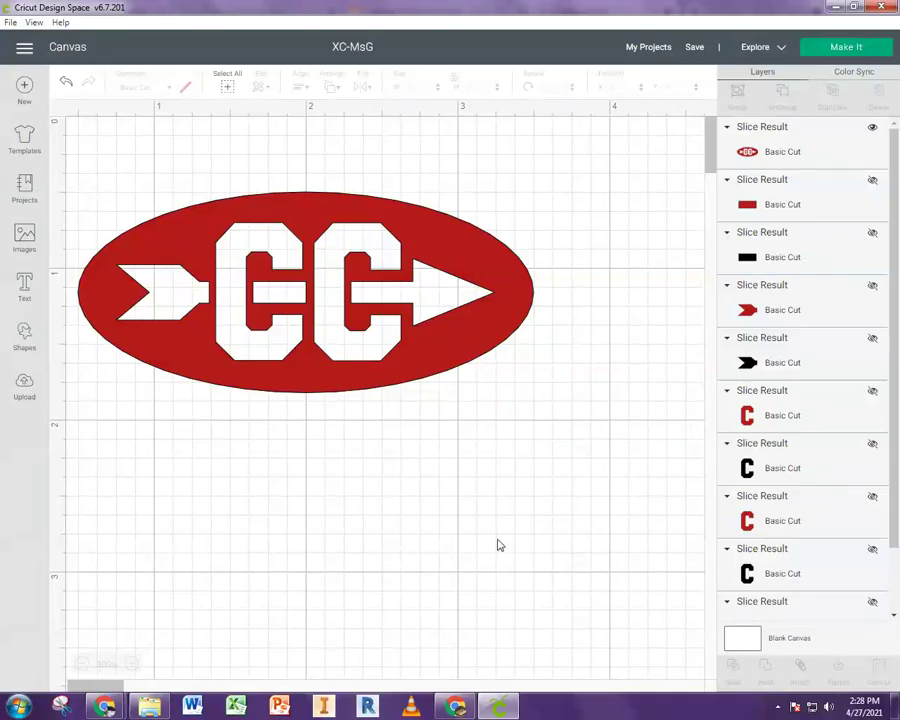